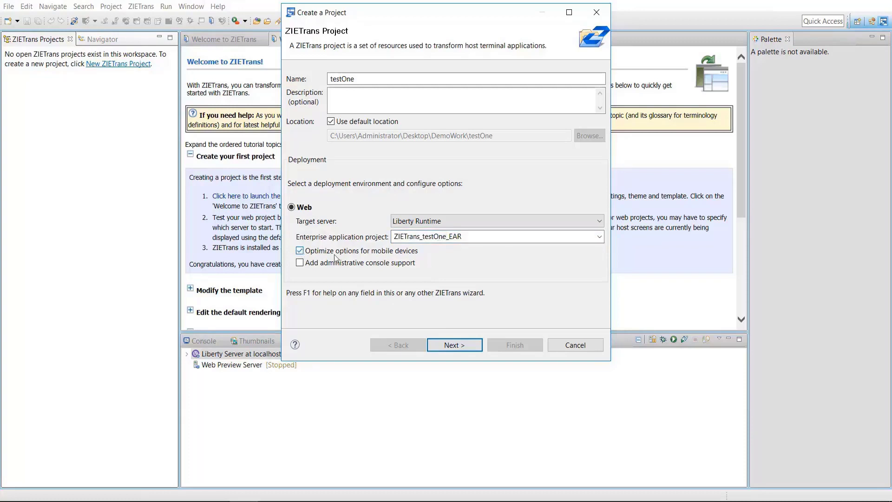
- Set testOne's host connection to iseries.demos.xy.com with type 5250, and finish creating the project
click(454, 345)
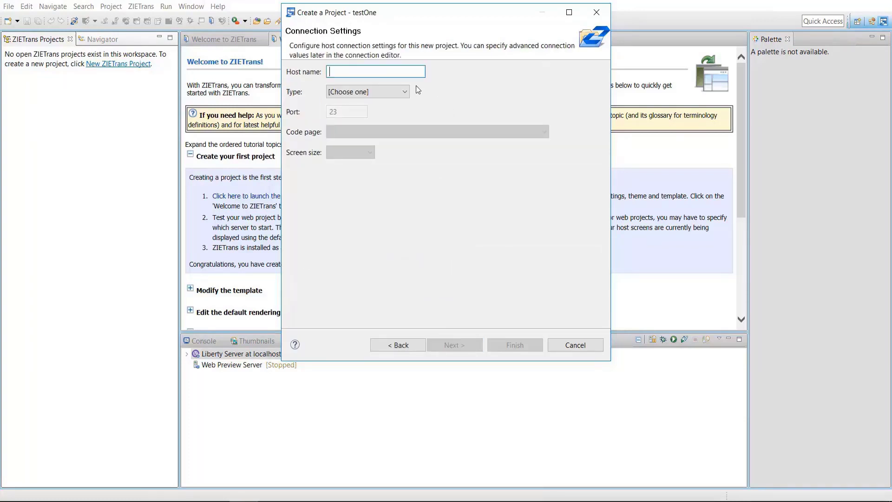
text(i)
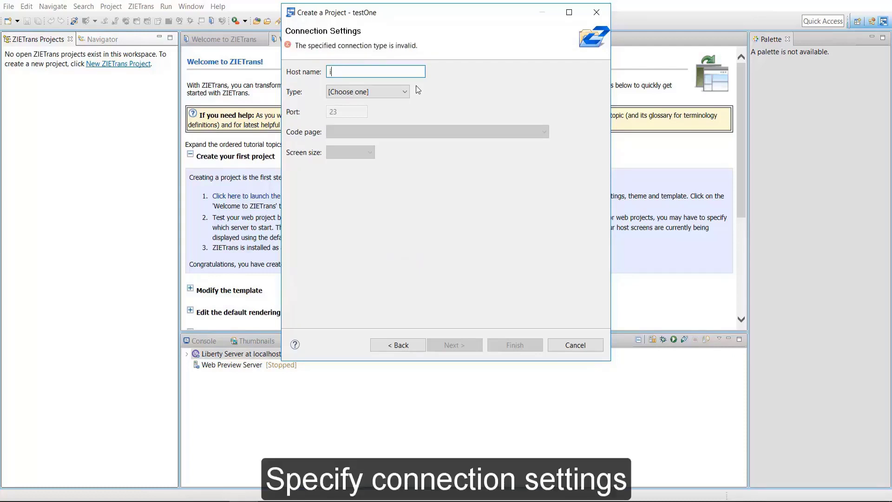
text(series.demos.)
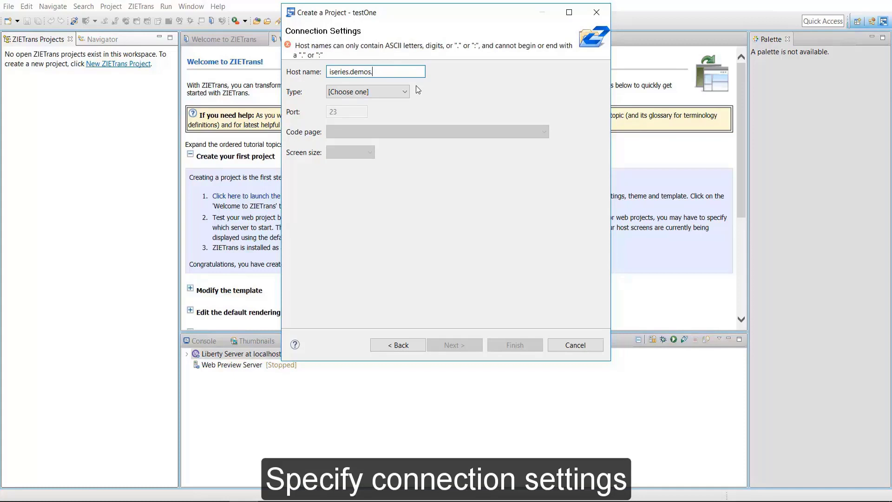
text(xy)
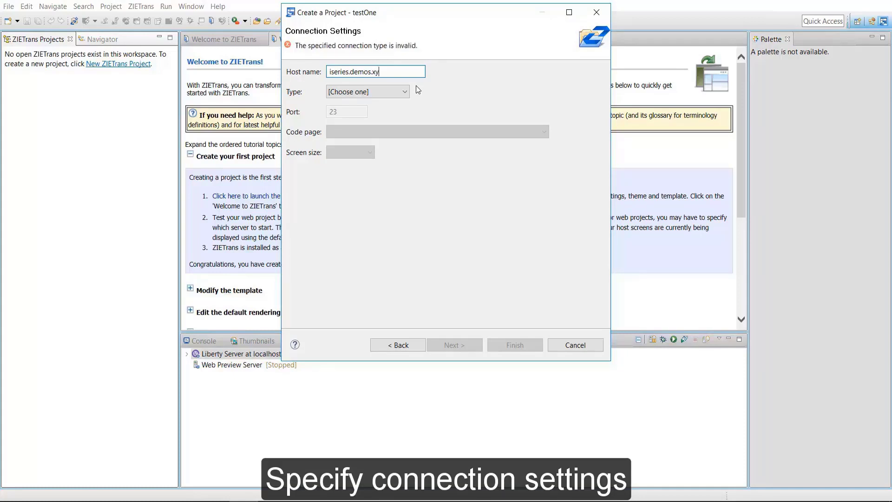
text(.com)
click(361, 94)
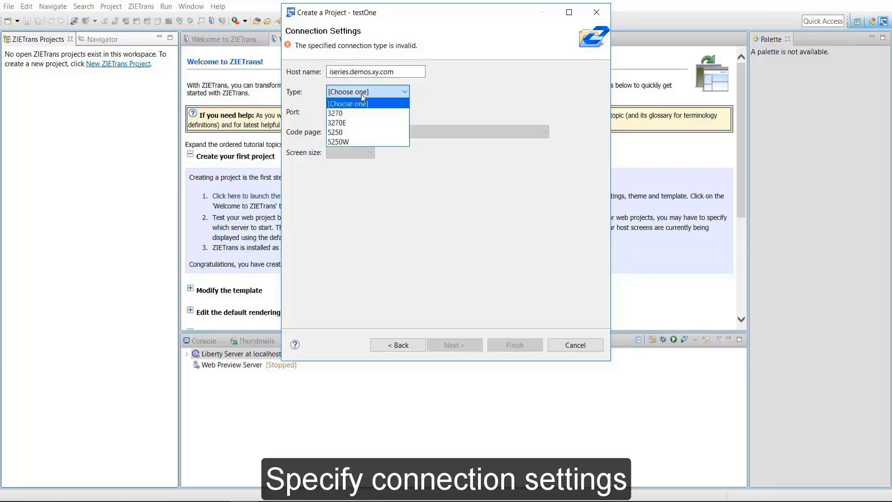
click(347, 133)
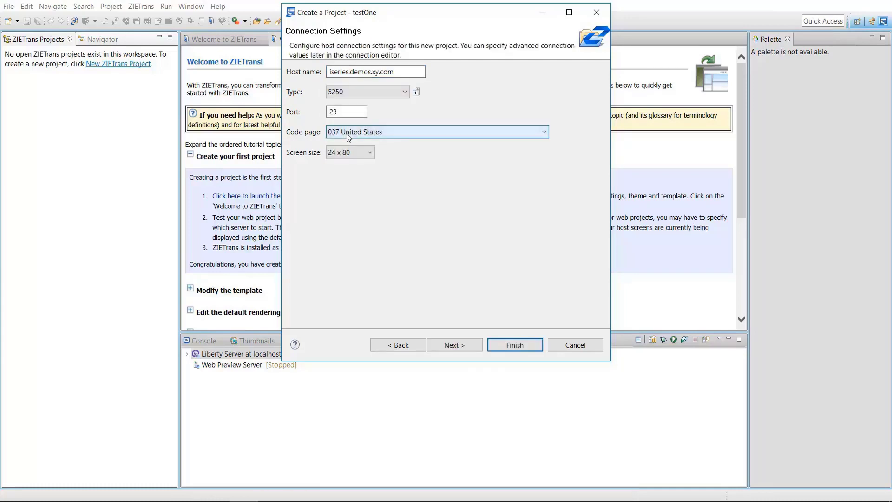
click(500, 345)
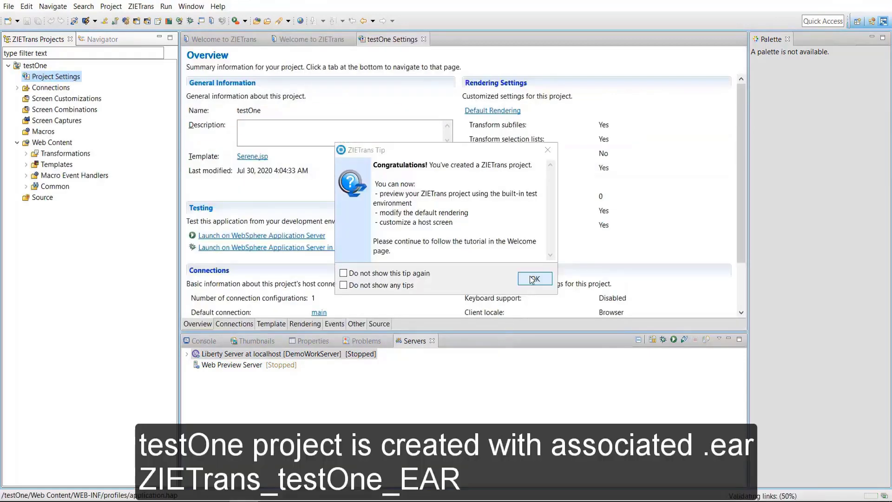
click(535, 279)
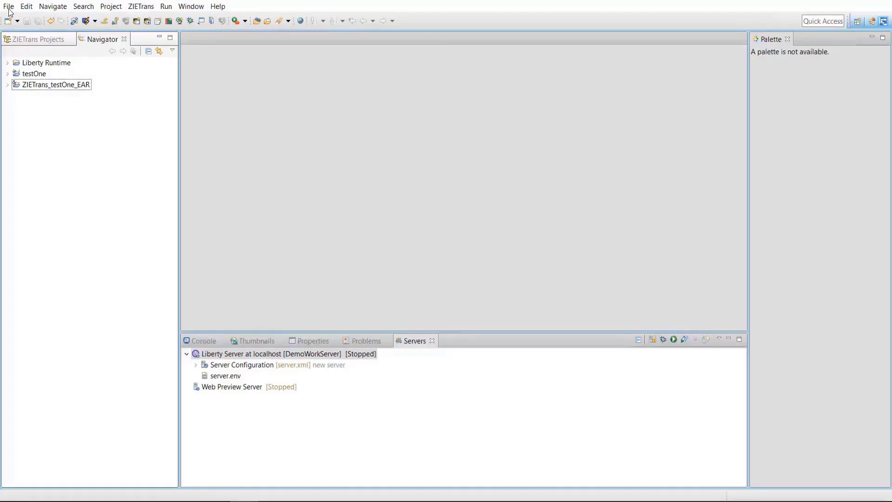
- Start a new ZIETrans project named testTwo
click(9, 7)
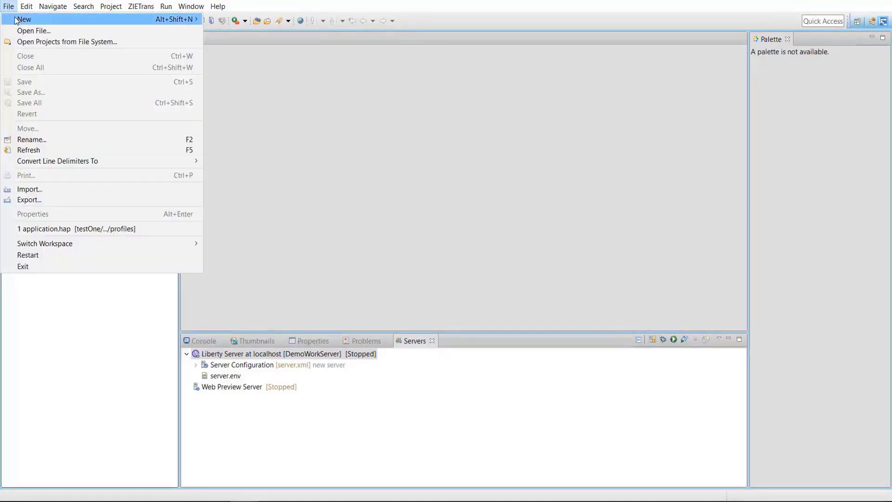
mouse_move(17, 21)
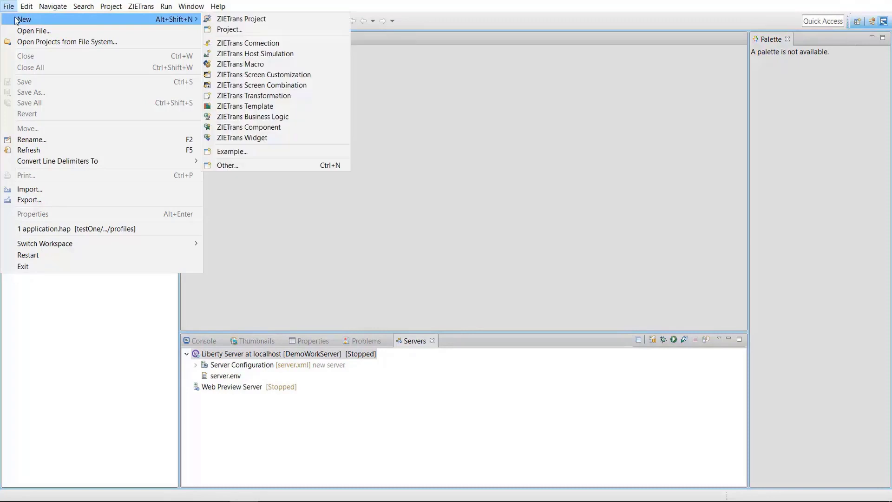
click(221, 21)
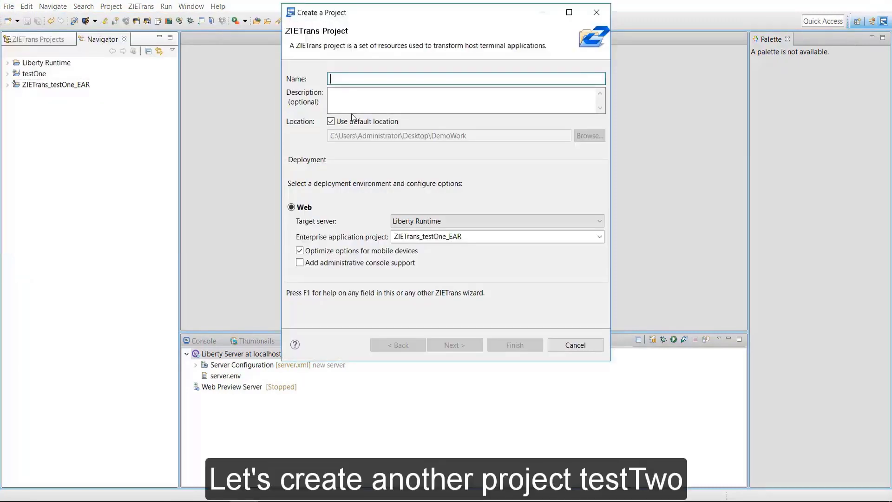
text(testTwo)
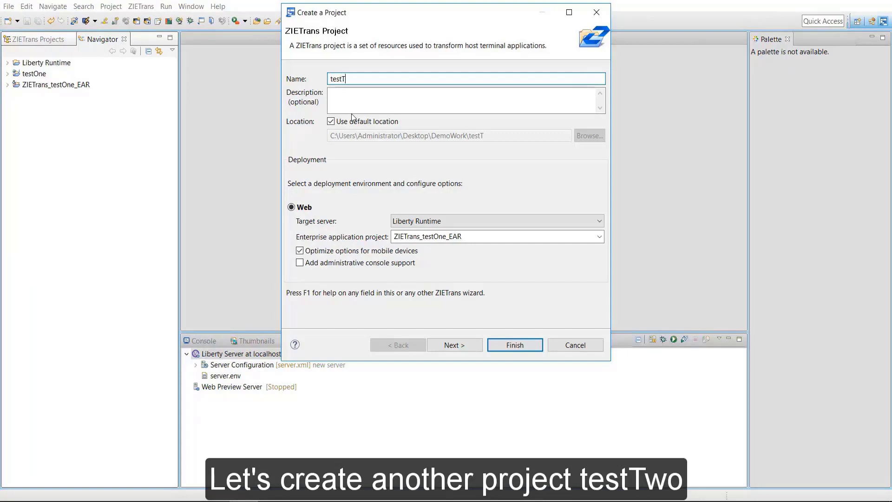
- Set testTwo's enterprise application project to ZIETrans_testTwo_EAR and finish creating the project
click(446, 237)
click(446, 236)
key(BackSpace)
key(BackSpace)
key(BackSpace)
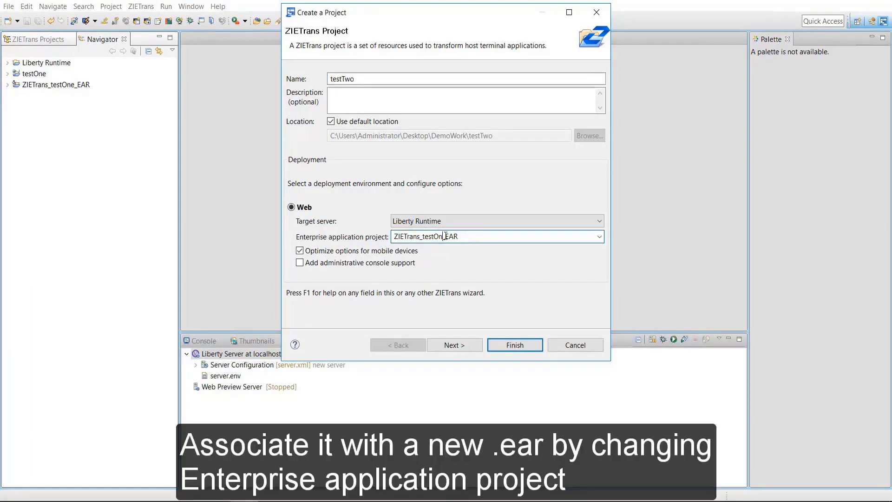
text(Two)
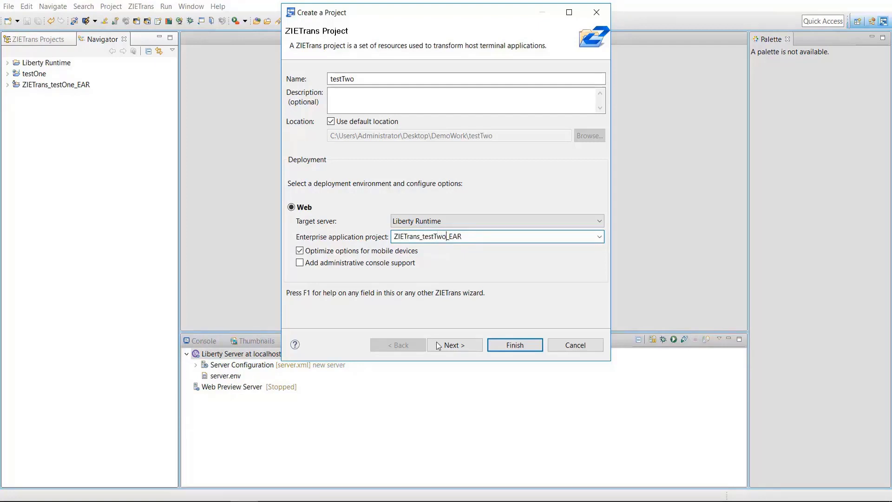
click(451, 346)
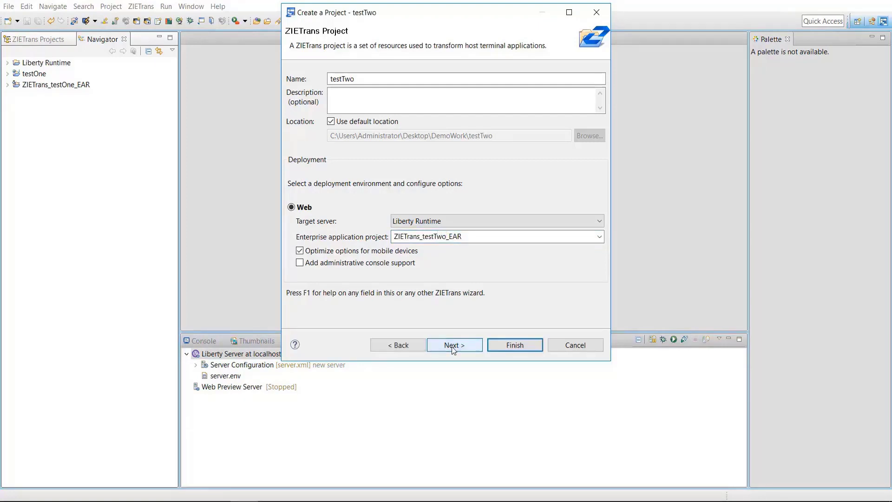
click(506, 345)
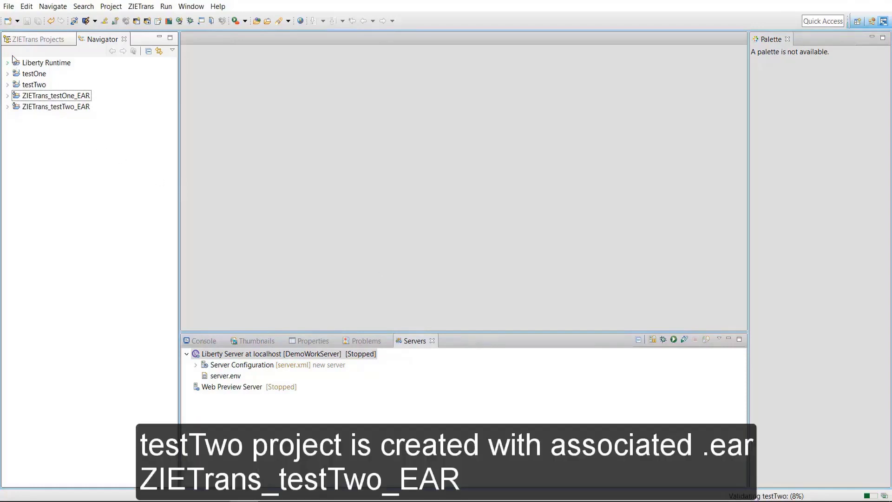
- Start another new ZIETrans project named testThree
click(8, 6)
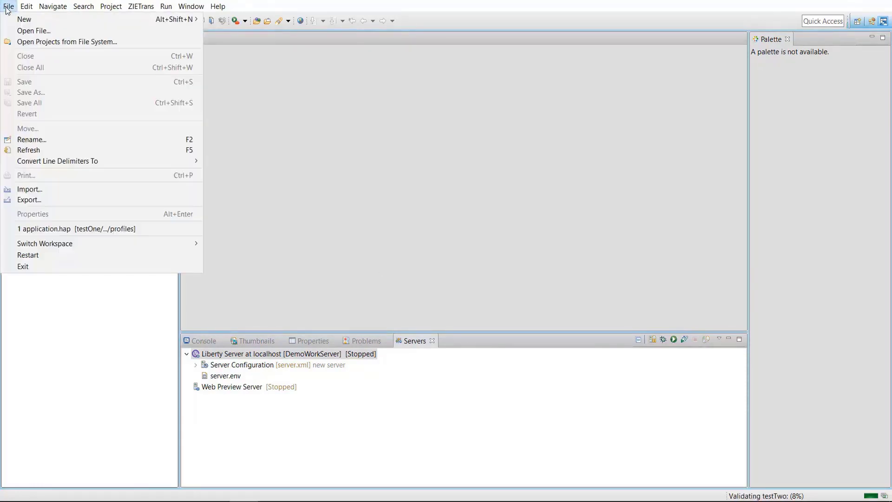
mouse_move(27, 7)
mouse_move(98, 19)
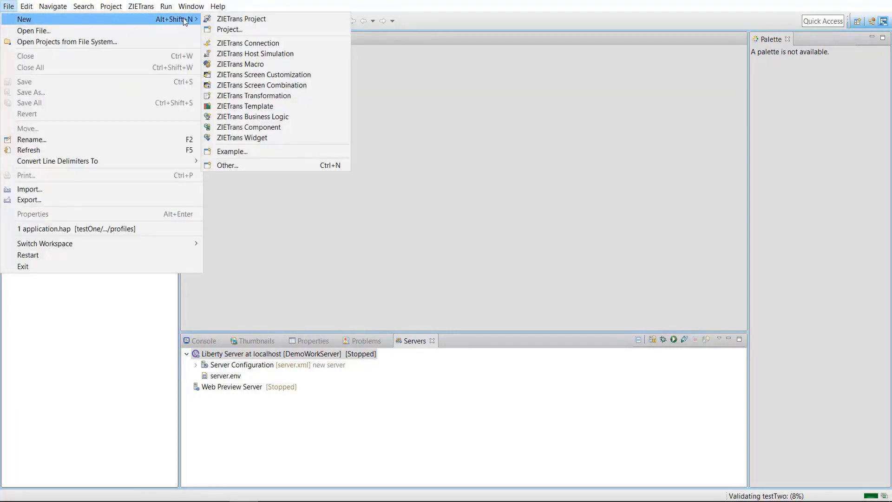
click(224, 19)
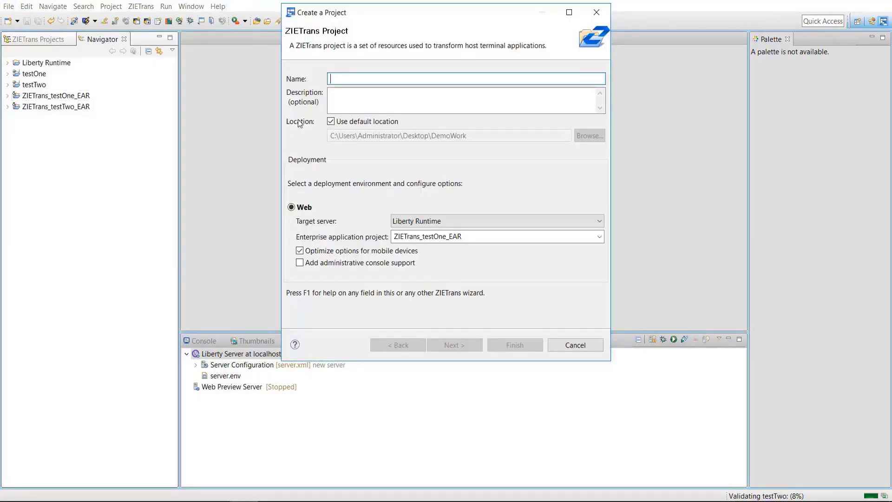
text(test)
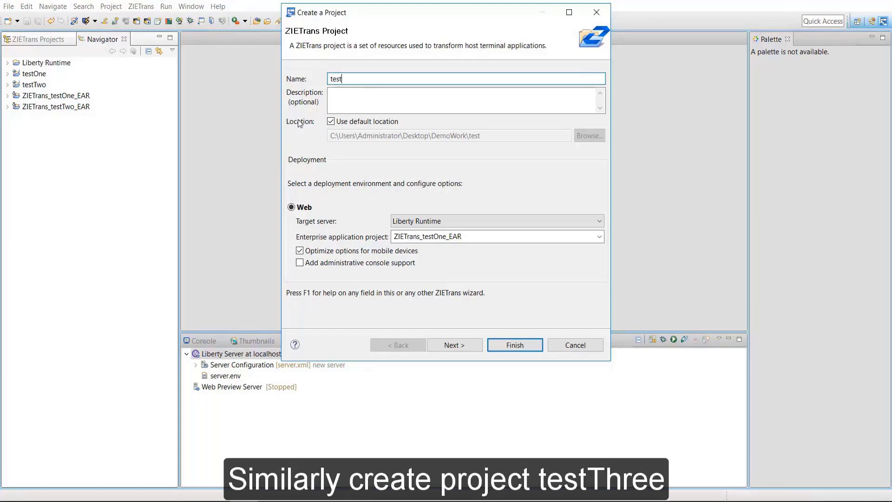
text(Three)
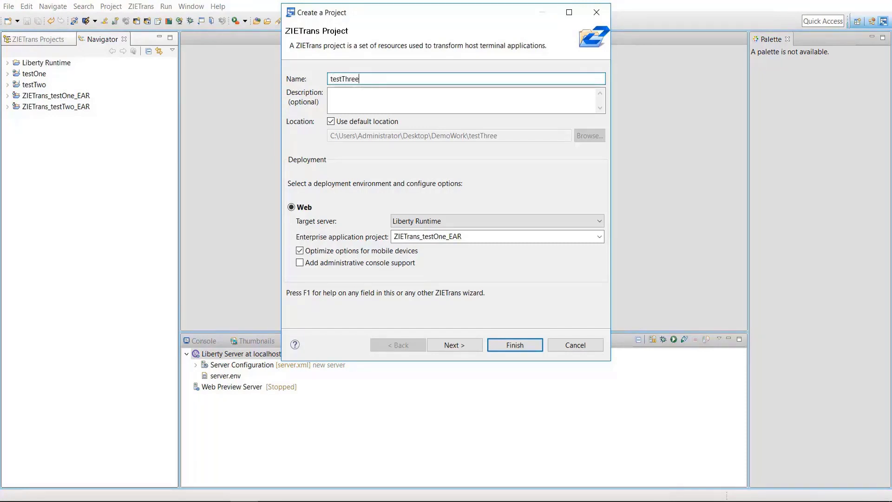
- Associate testThree with the enterprise application project ZIETrans_testThree_EAR, finish creating it and dismiss the tip
double_click(447, 238)
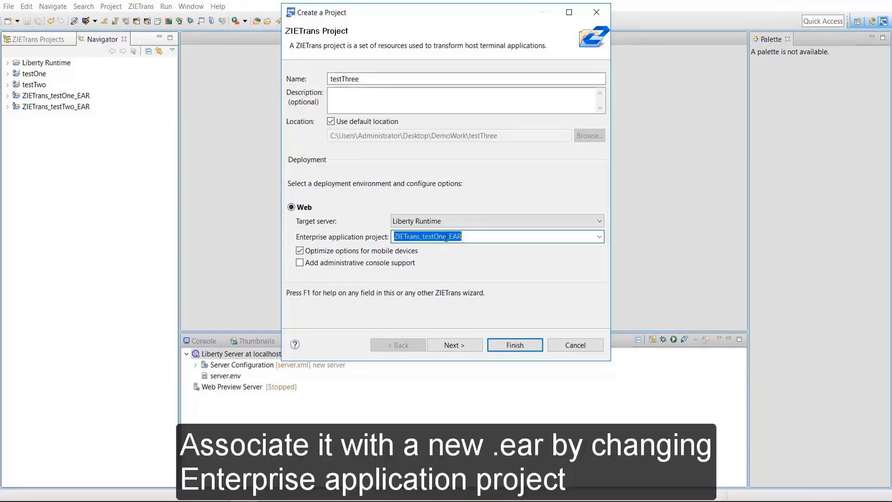
click(446, 238)
key(BackSpace)
key(BackSpace)
key(BackSpace)
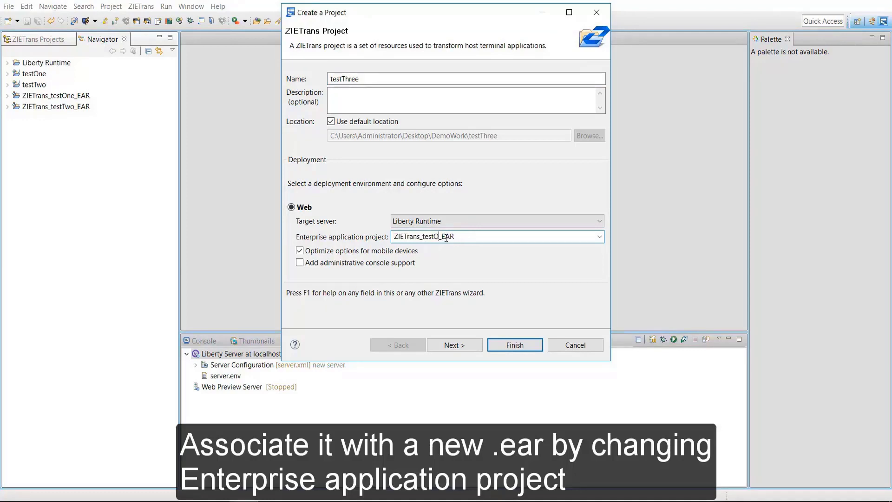
text(Three)
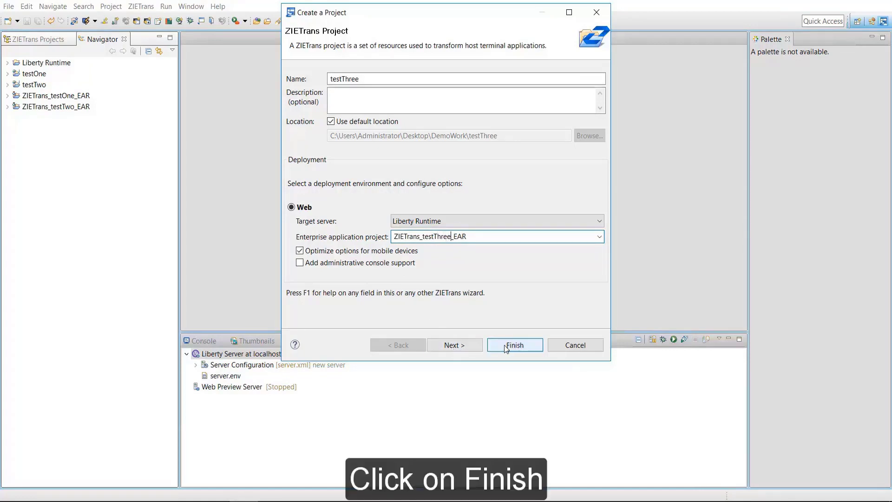
click(505, 346)
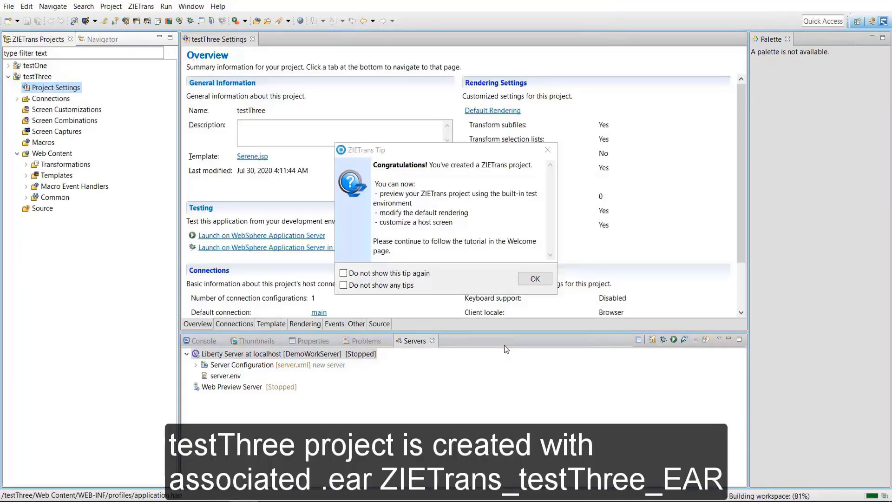
click(535, 279)
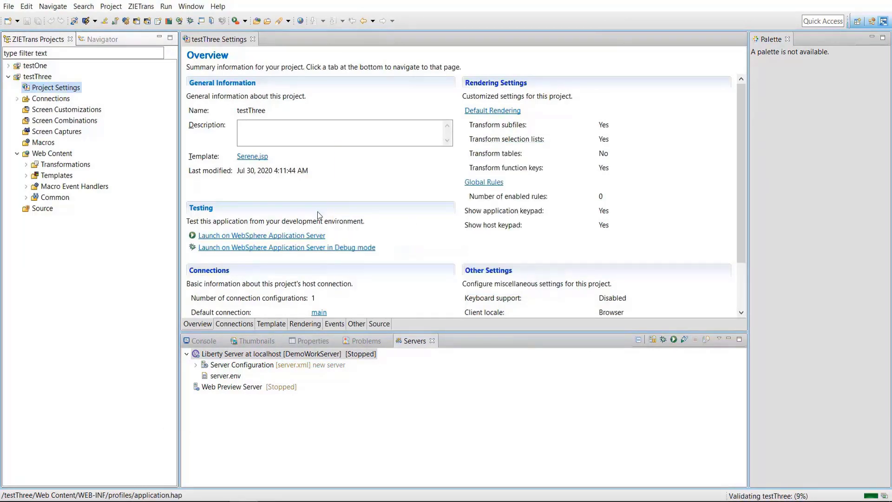
- Add ZIETrans_testOne_EAR, ZIETrans_testTwo_EAR and ZIETrans_testThree_EAR to the resources configured on the Liberty Server
click(95, 39)
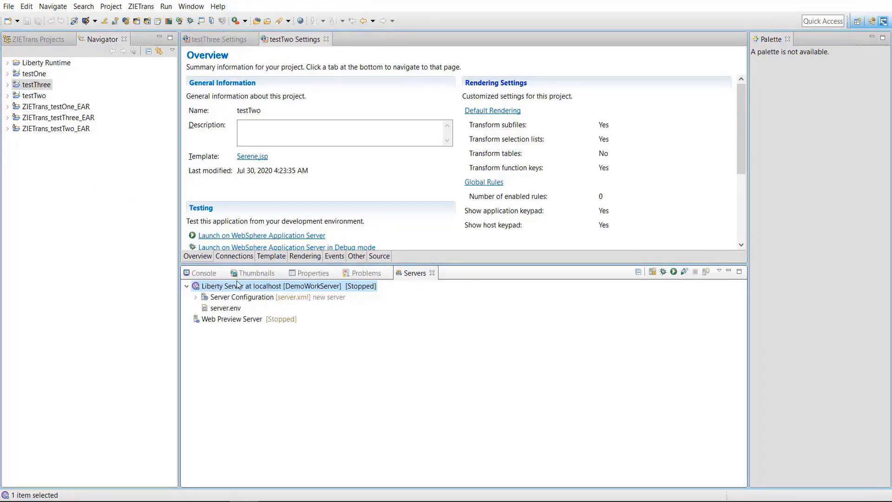
right_click(271, 289)
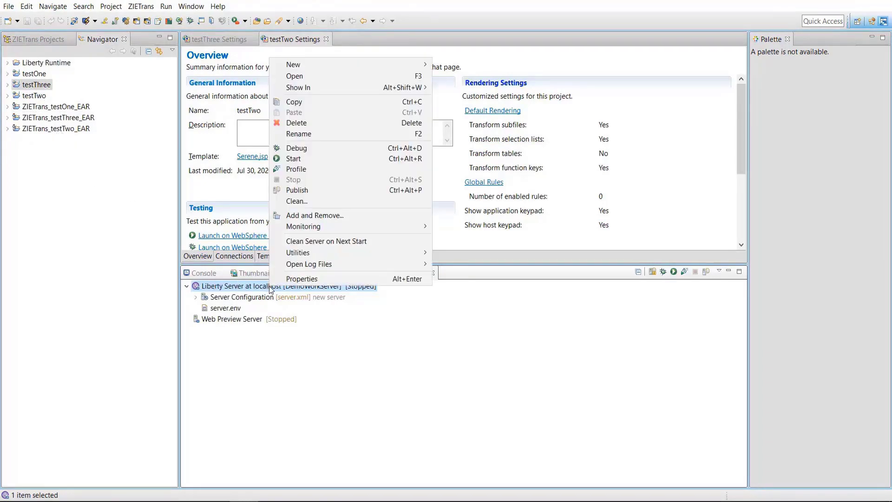
click(338, 217)
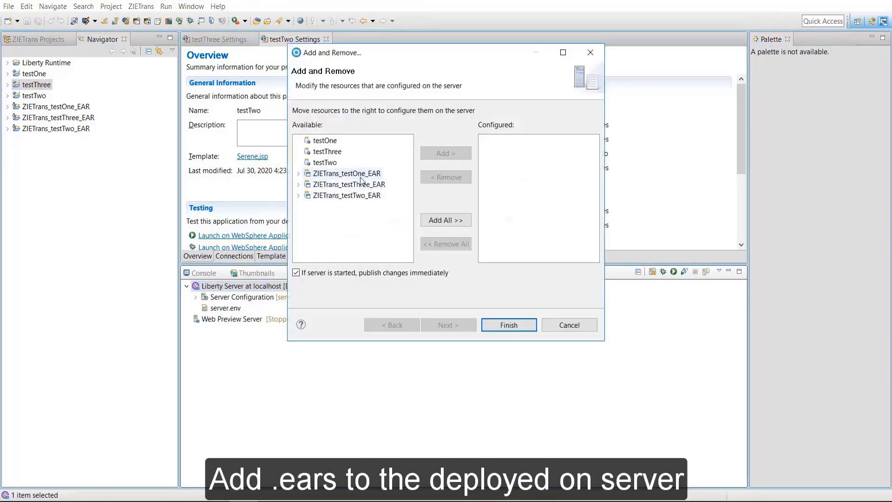
click(363, 173)
click(446, 154)
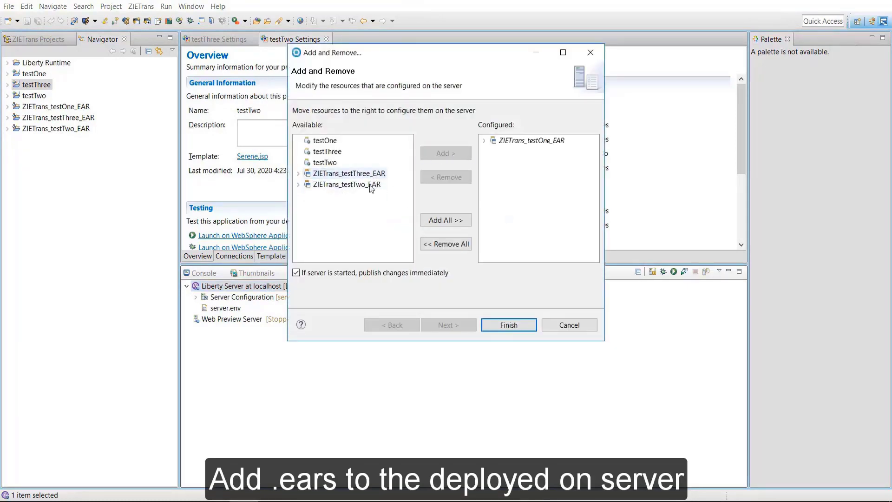
click(367, 185)
click(449, 155)
click(381, 174)
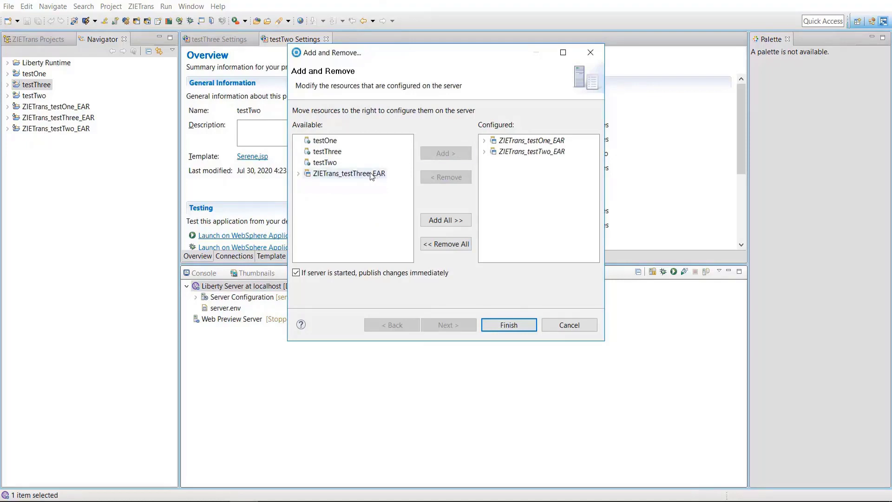
click(460, 154)
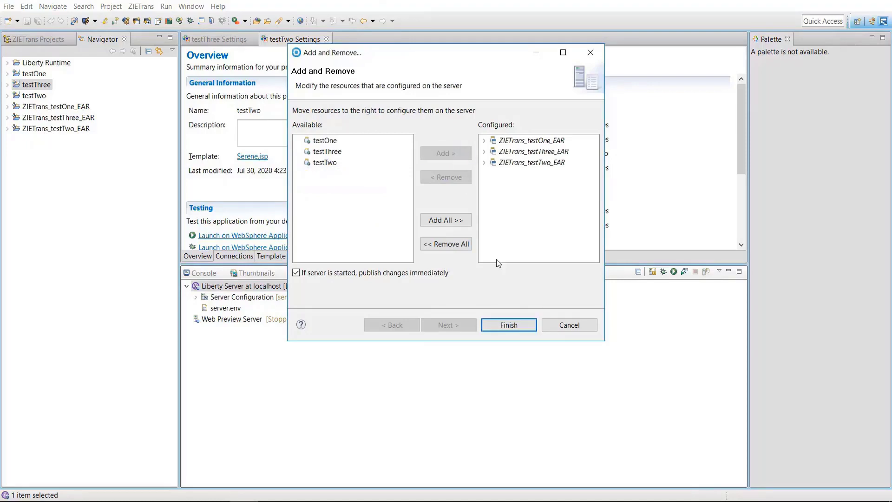
click(512, 325)
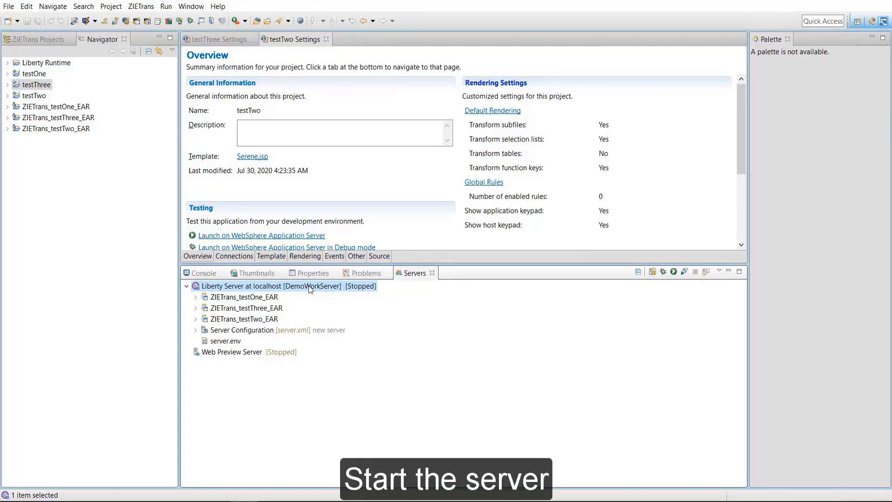
- Start the Liberty Server at localhost
right_click(322, 289)
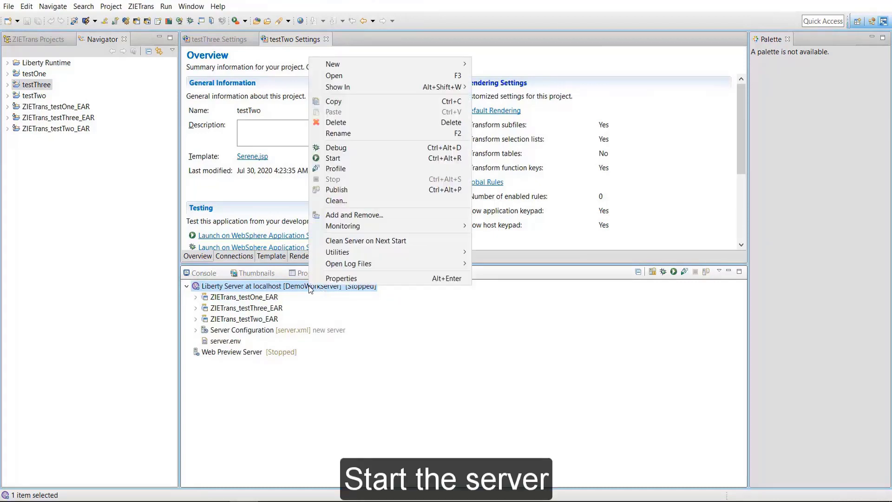
click(350, 163)
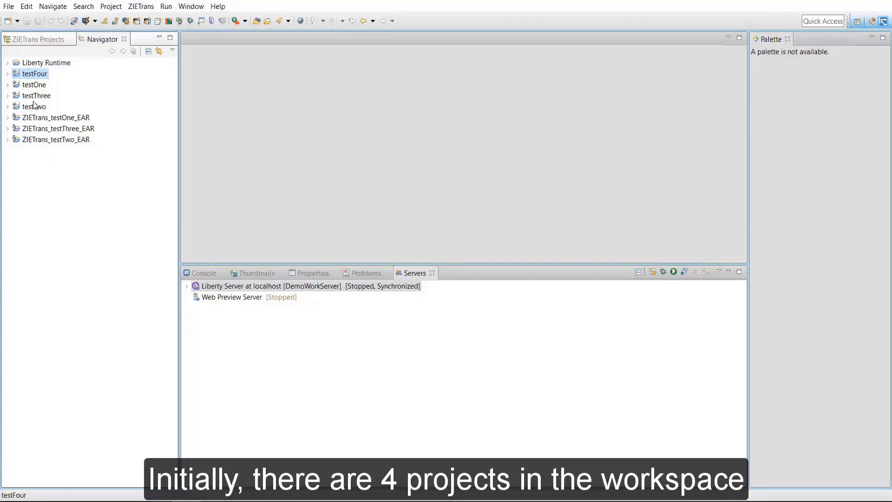
- Open application.xml from the META-INF folder of ZIETrans_testThree_EAR and expand its testThree.war module
click(7, 129)
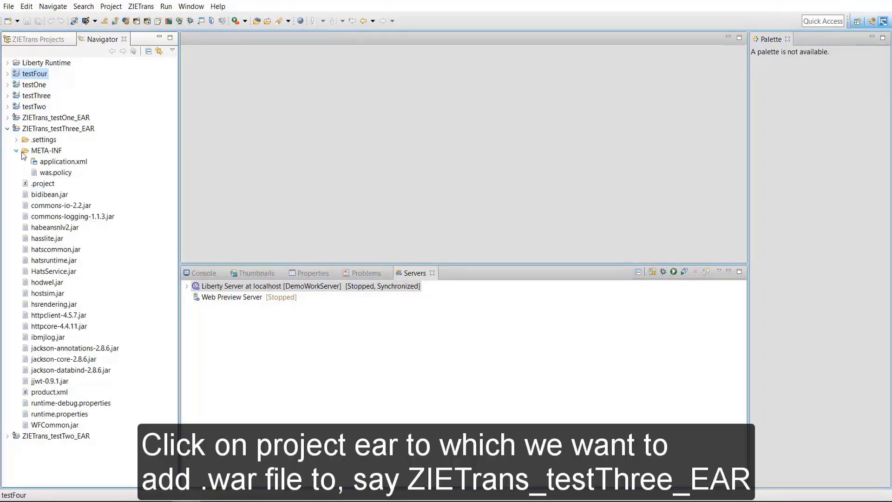
click(39, 153)
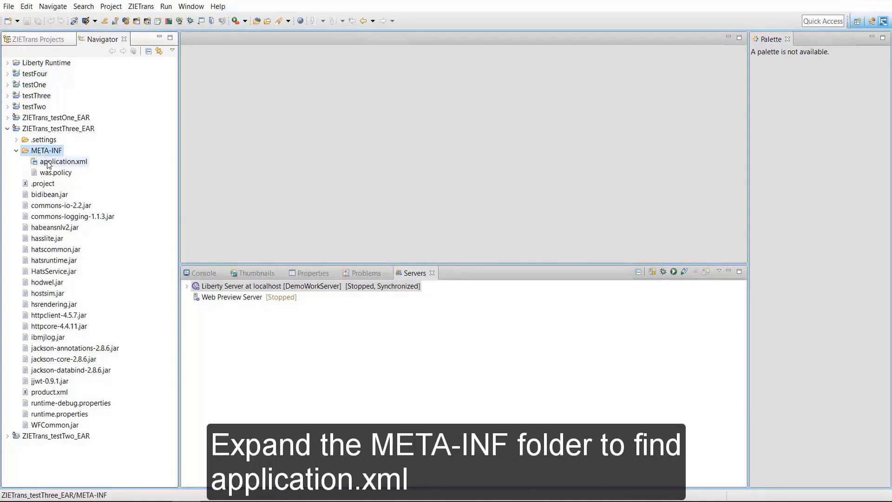
click(49, 163)
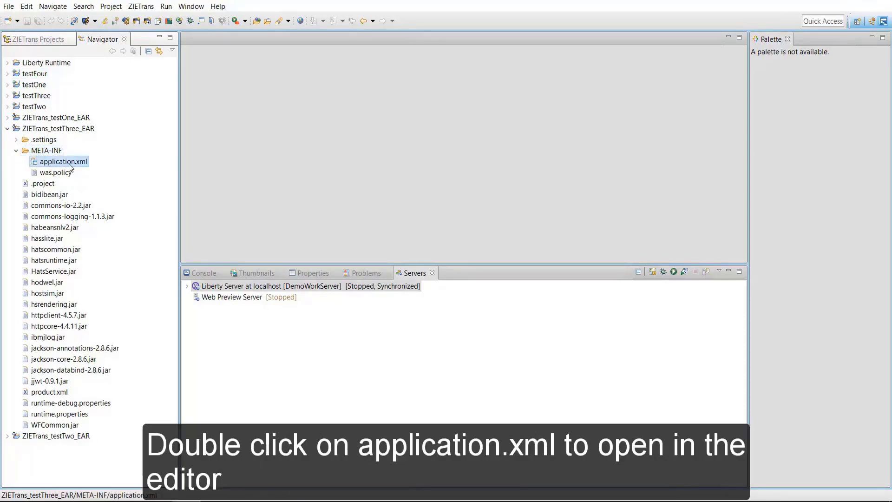
double_click(68, 162)
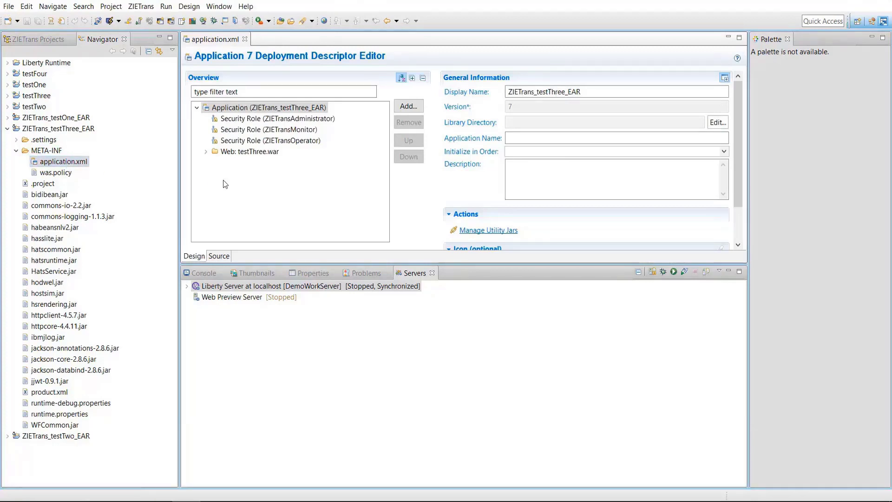
click(206, 151)
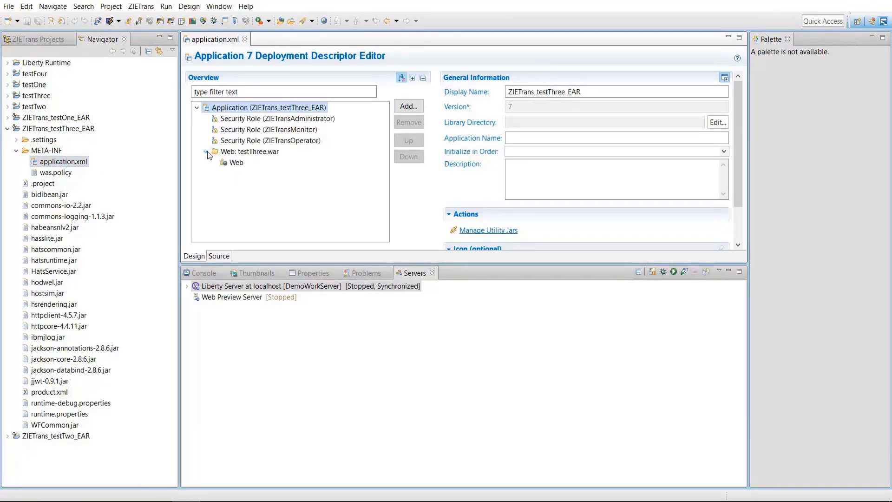
- Add the testFour project as a new module of the ZIETrans_testThree_EAR application
click(414, 107)
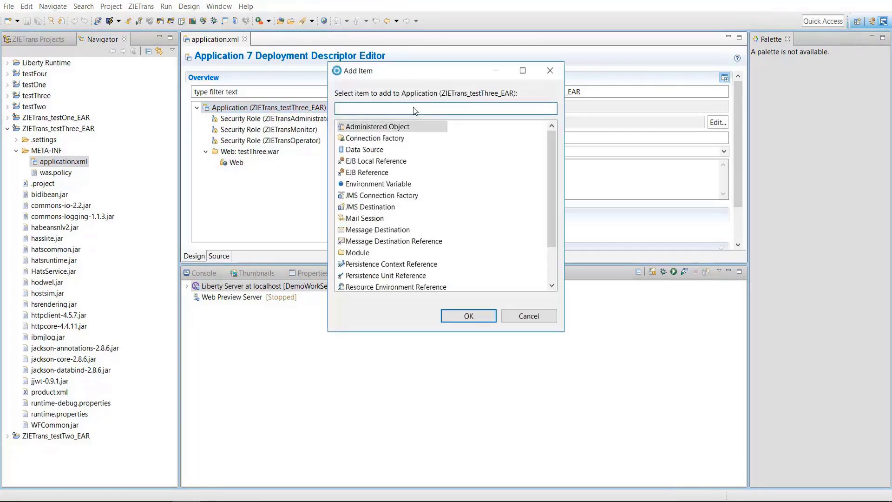
click(363, 254)
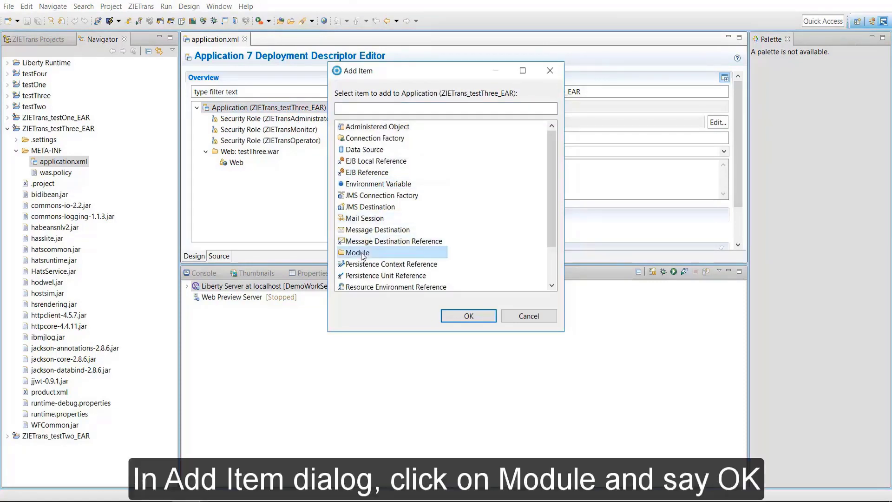
click(459, 318)
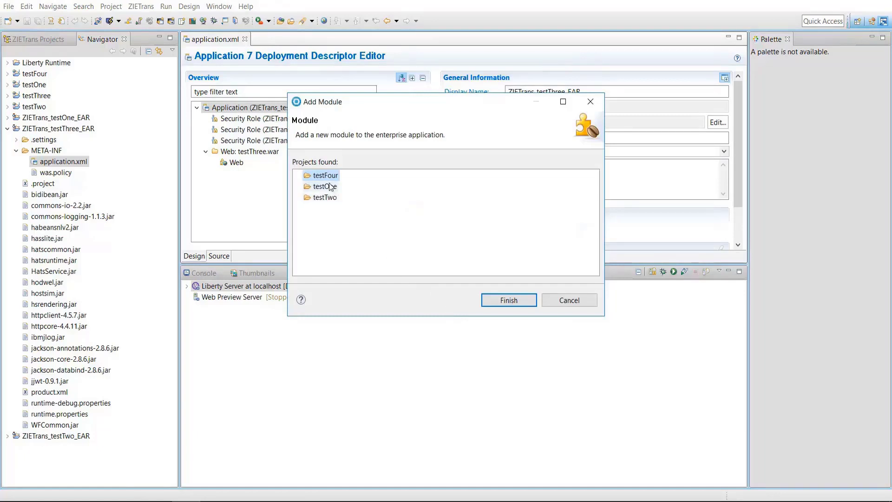
click(509, 300)
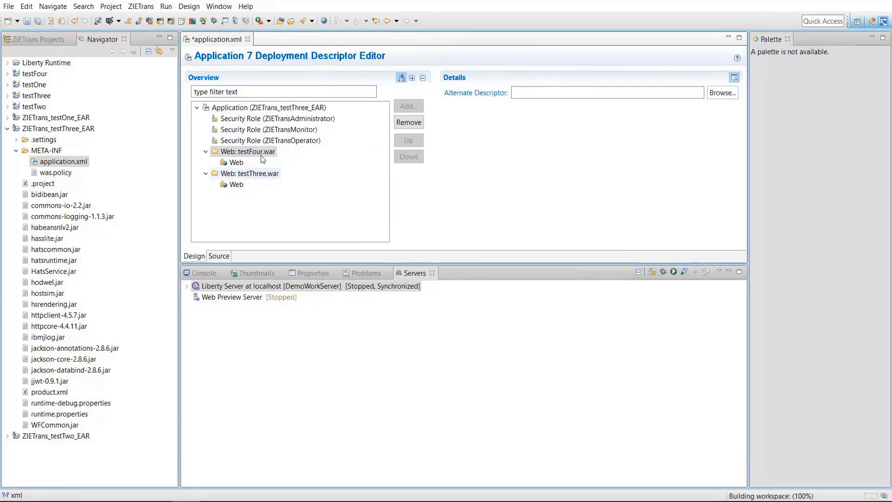
click(270, 173)
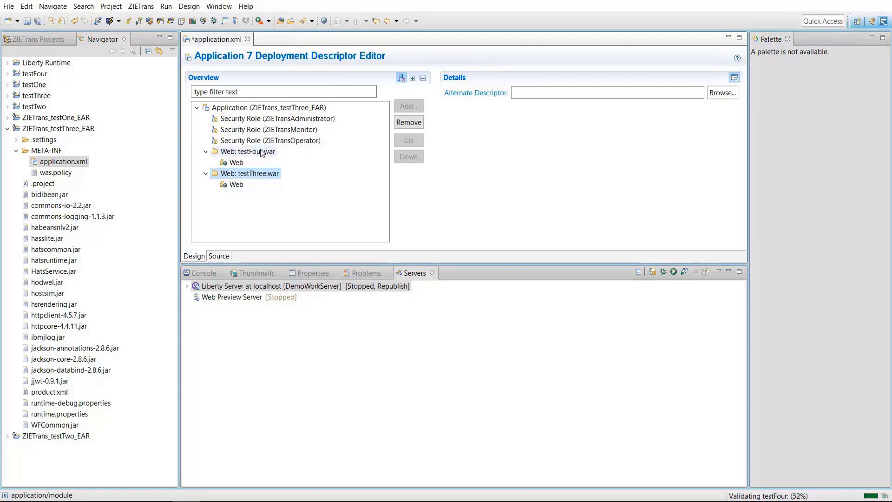
click(262, 153)
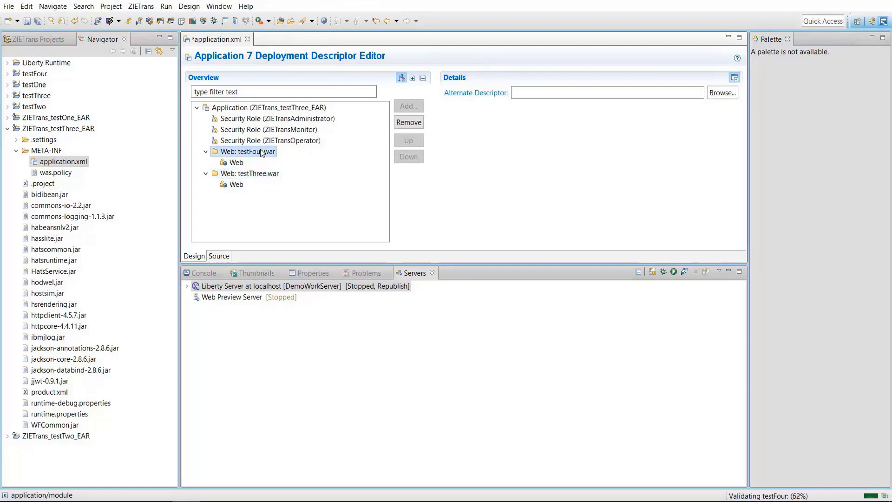
- Add the testOne project as another module of ZIETrans_testThree_EAR and save application.xml
click(294, 108)
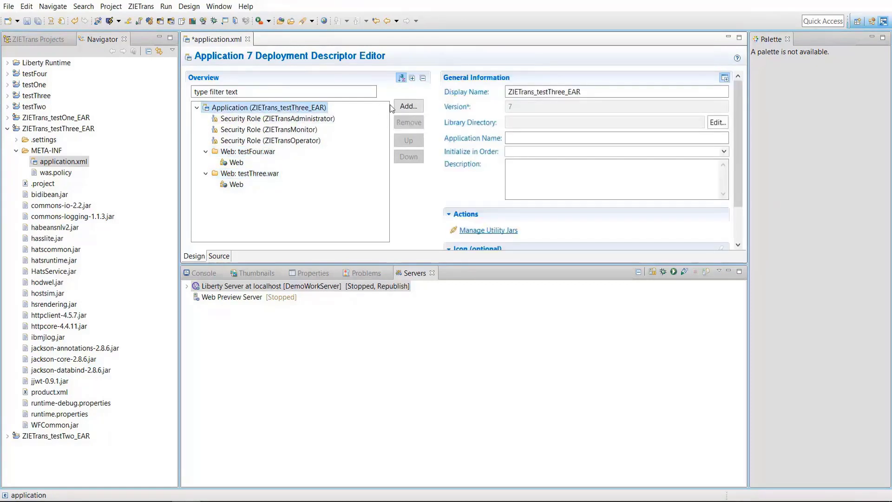
click(406, 108)
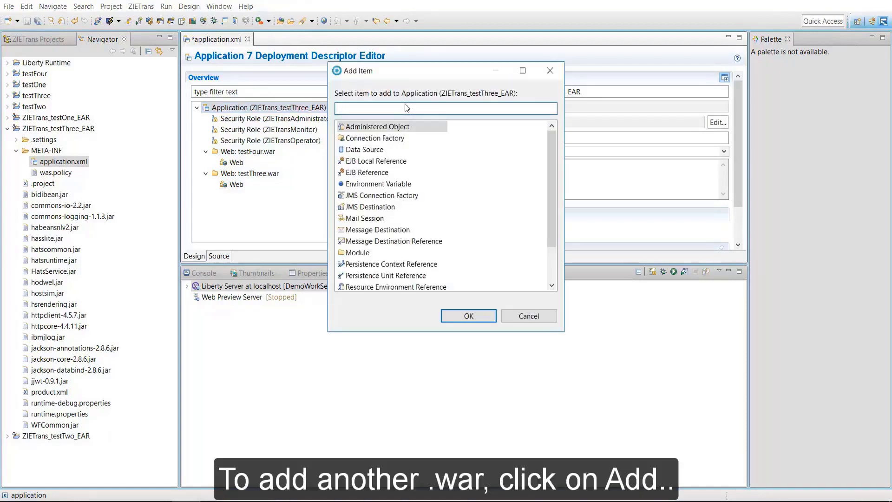
click(363, 254)
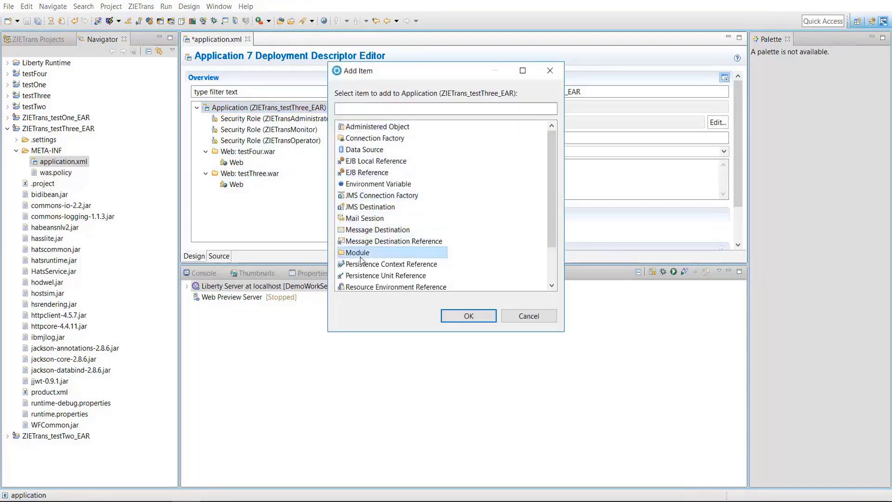
click(452, 318)
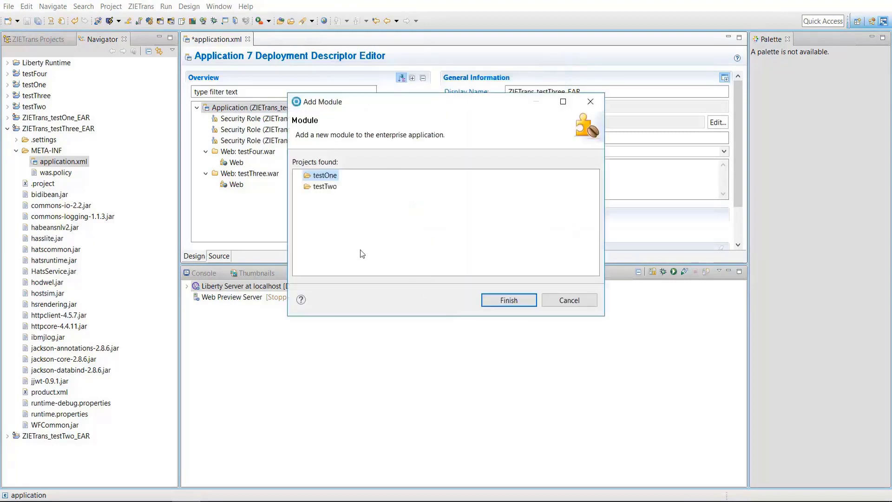
click(325, 186)
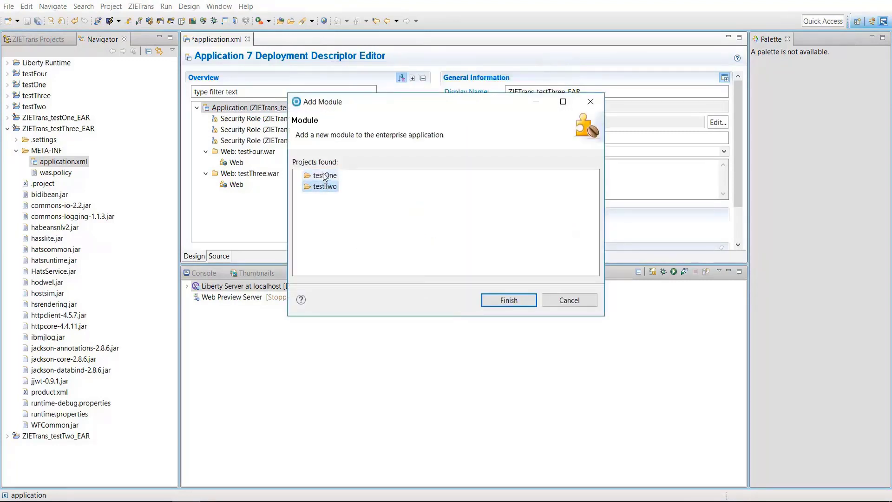
click(337, 178)
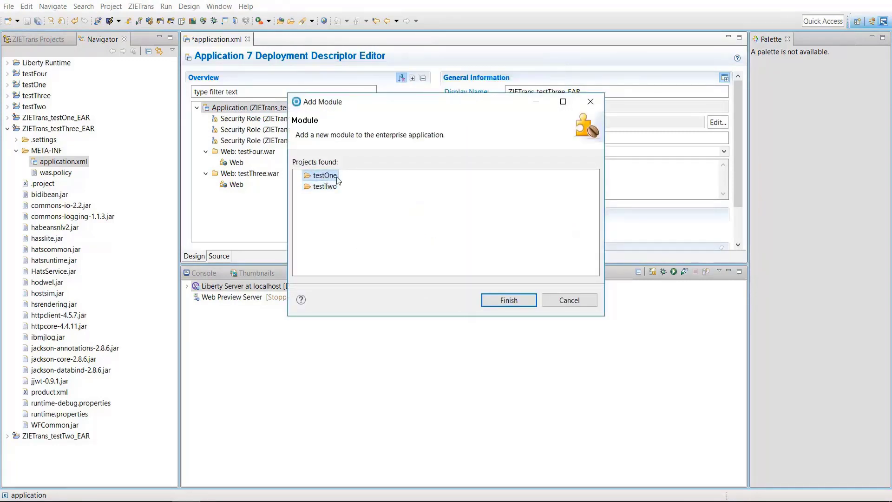
click(487, 300)
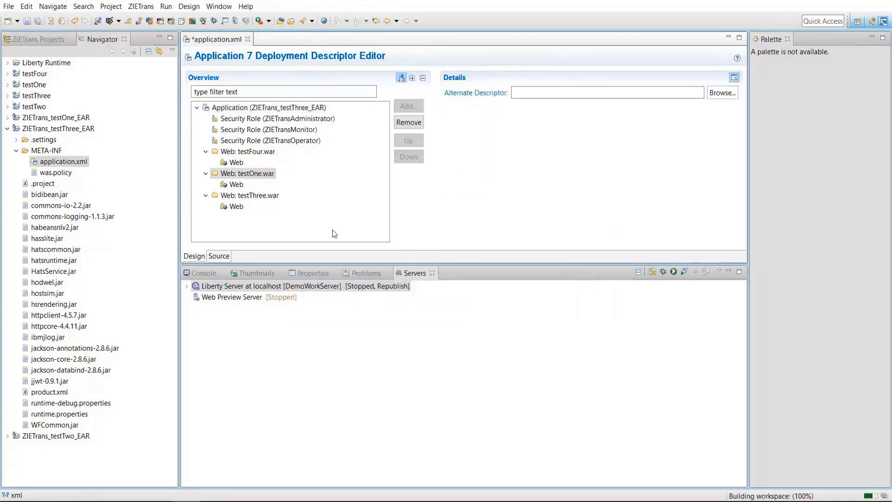
click(260, 153)
click(261, 174)
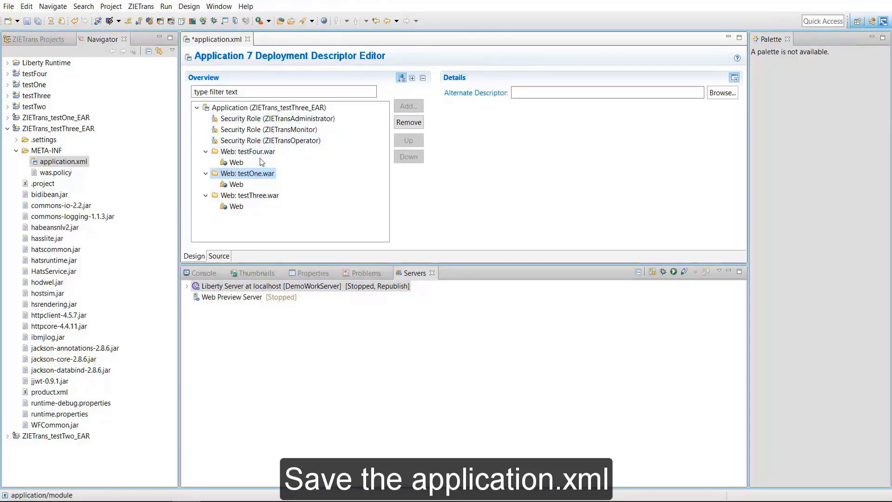
key(ctrl+s)
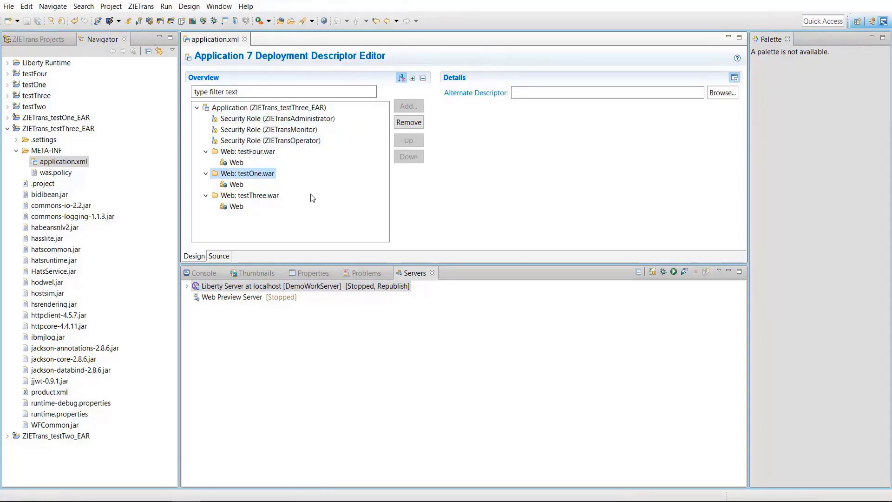
- Open the Liberty Server's resource configuration and expand the three configured EARs to view their modules
right_click(317, 286)
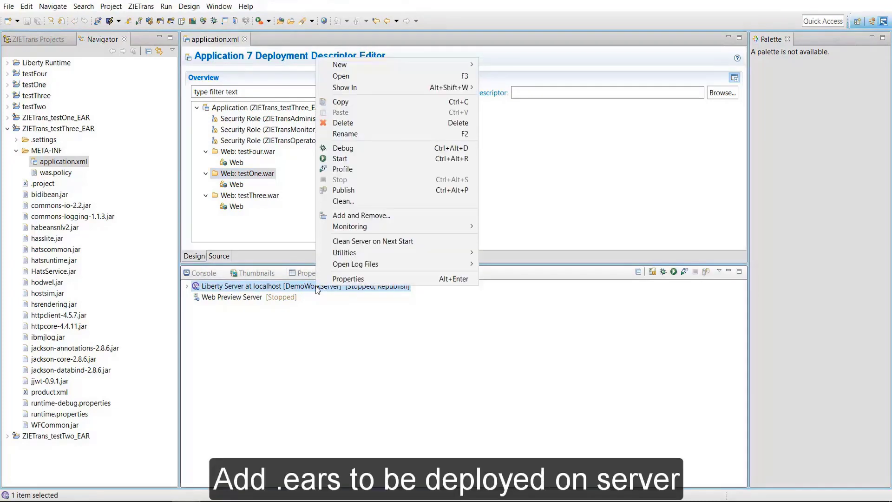
click(359, 216)
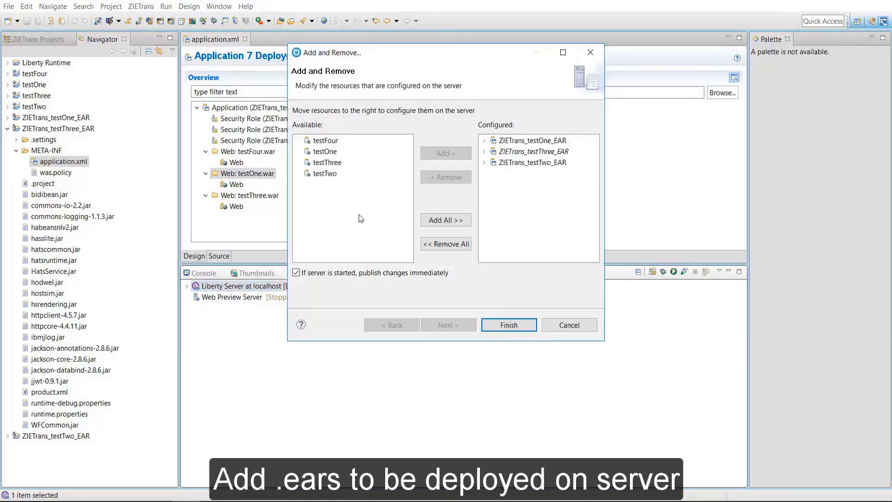
click(484, 140)
click(485, 163)
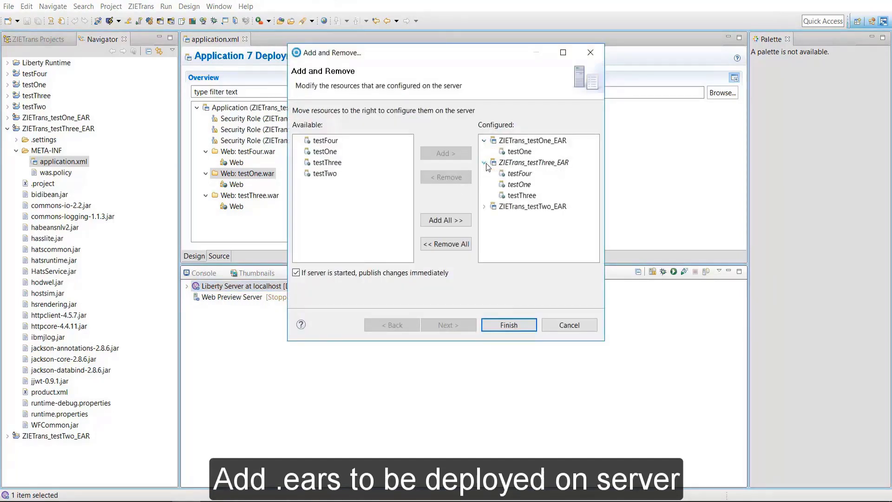
click(485, 207)
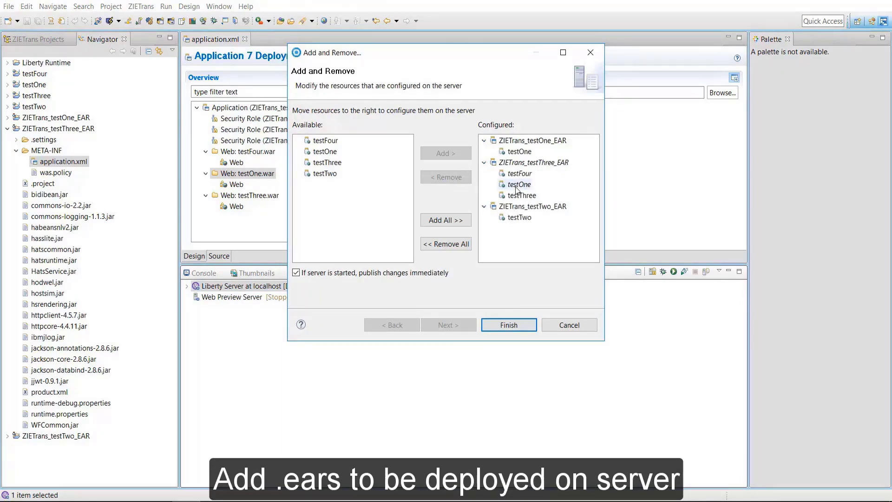
- Remove ZIETrans_testOne_EAR from the resources configured on the Liberty Server, finish and confirm the removal
click(535, 145)
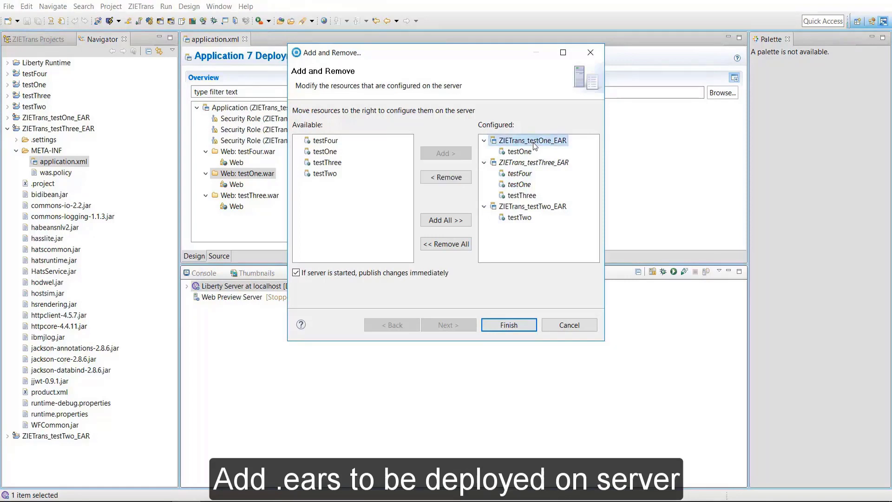
click(457, 179)
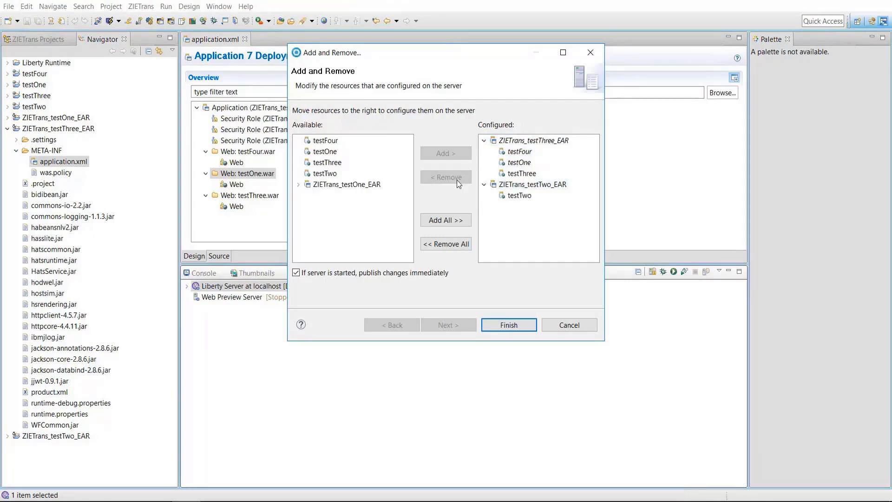
click(540, 141)
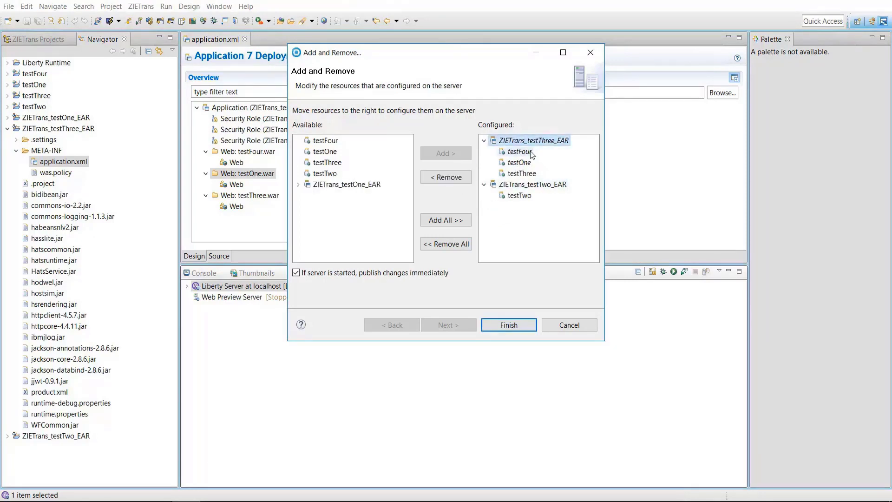
click(530, 153)
click(520, 163)
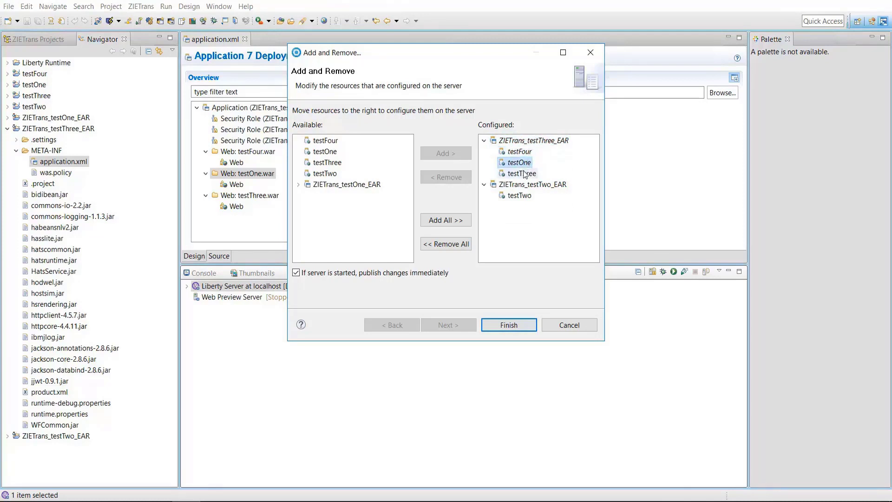
click(524, 174)
click(524, 185)
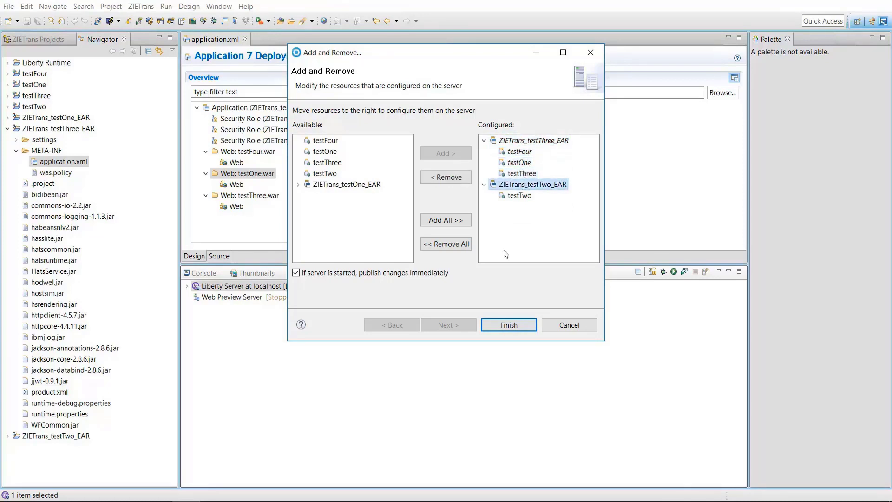
click(495, 325)
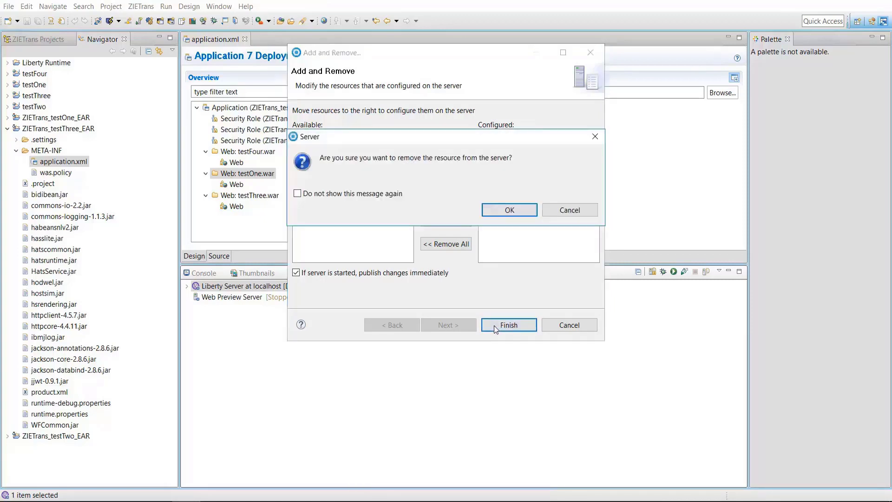
click(502, 212)
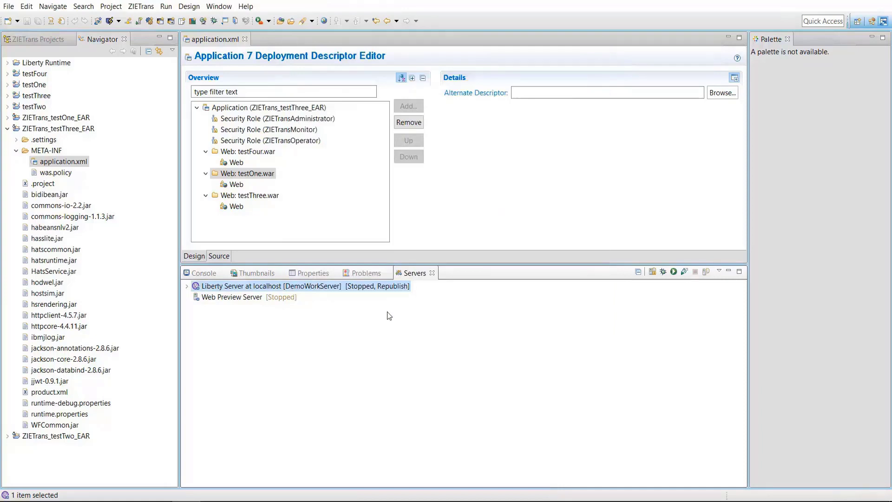
- Start the Liberty Server at localhost with the updated set of EARs
right_click(284, 288)
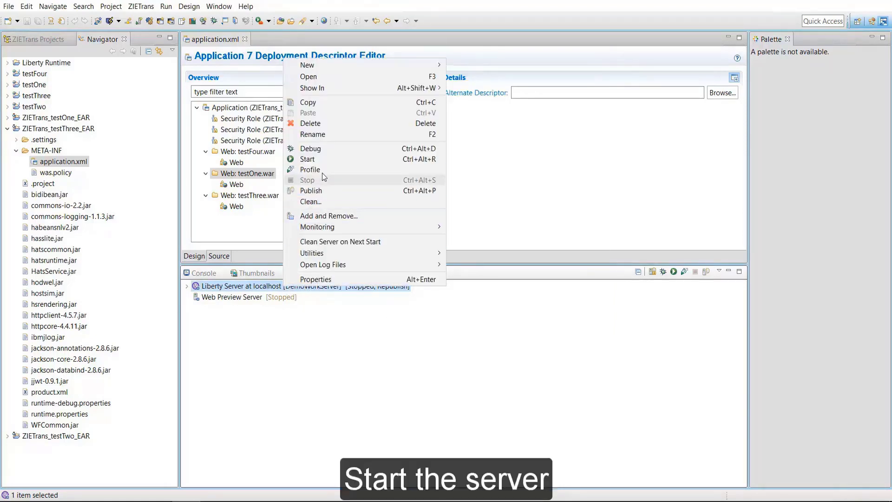
click(322, 159)
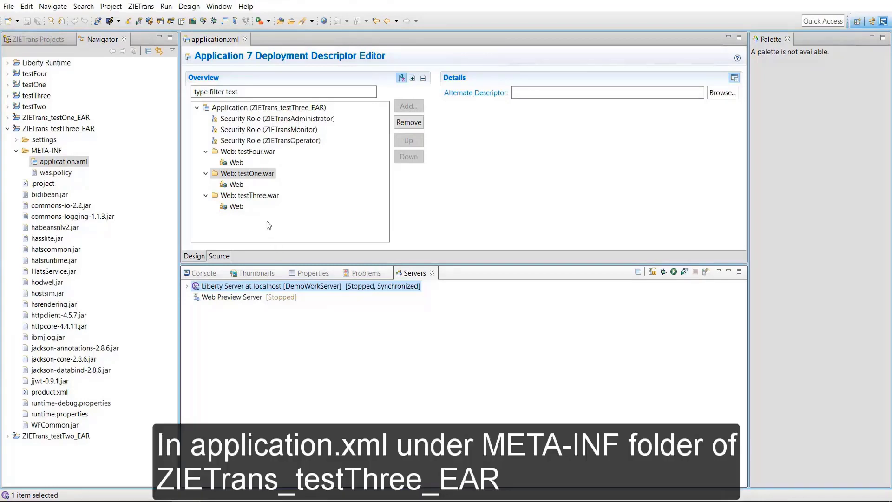
- Review the testThree.war, testOne.war and testFour.war modules in the ZIETrans_testThree_EAR deployment descriptor
click(257, 197)
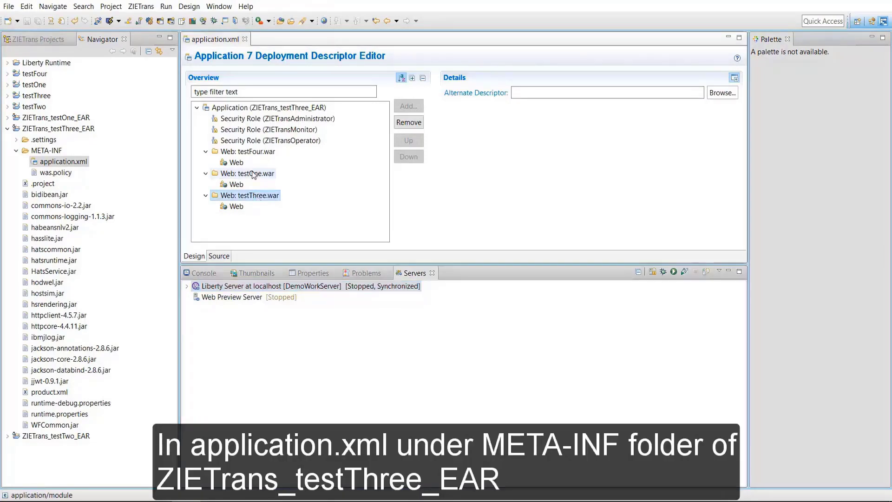
click(254, 175)
click(256, 153)
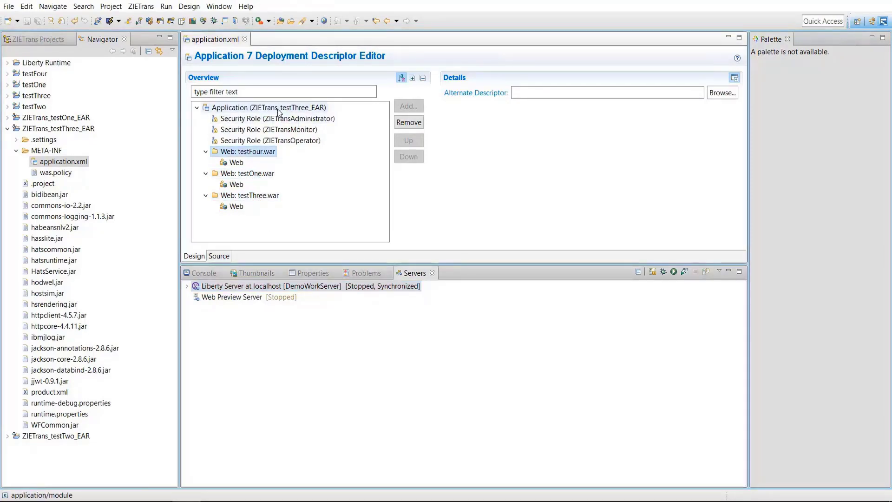
- Remove the testOne.war web module from the ZIETrans_testThree_EAR application in the deployment descriptor
click(278, 110)
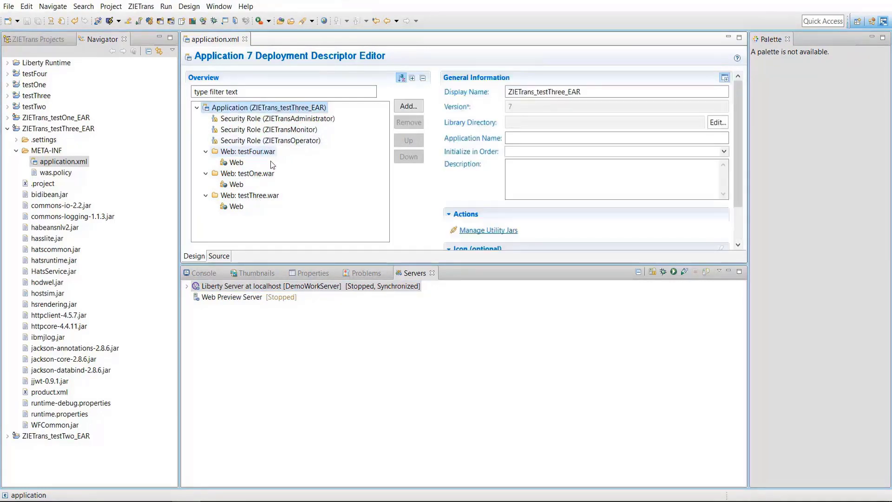
click(267, 176)
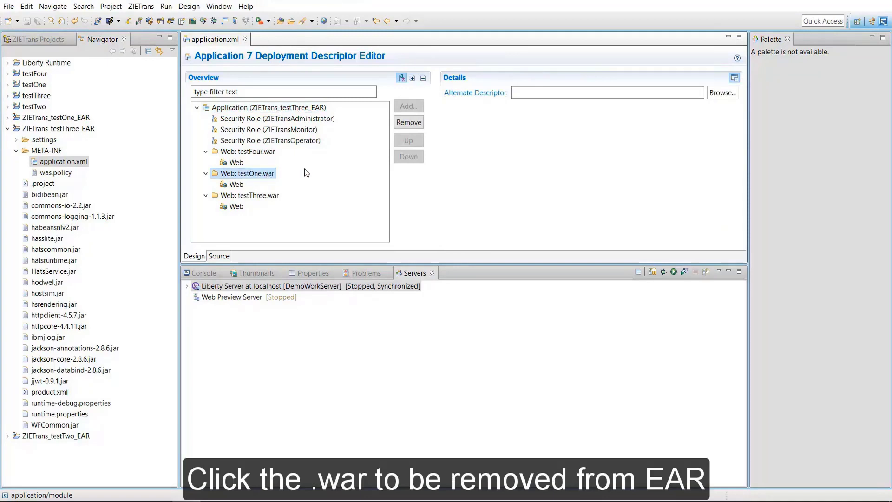
click(410, 124)
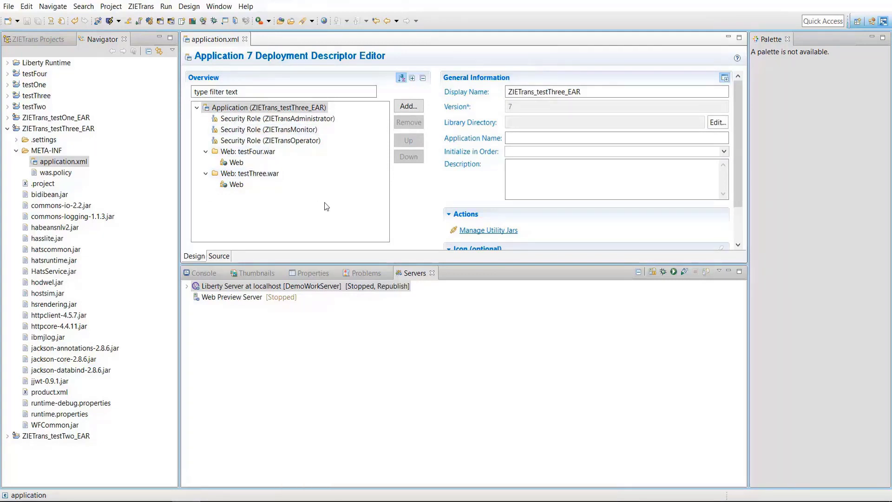
- Review the modules of ZIETrans_testThree_EAR and ZIETrans_testTwo_EAR in the Liberty Server's configured resources and finish the resource configuration
click(332, 288)
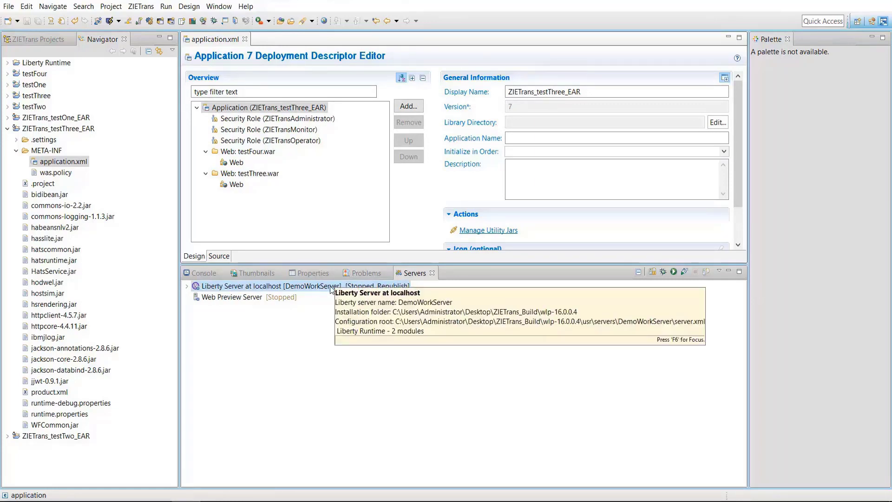
right_click(331, 289)
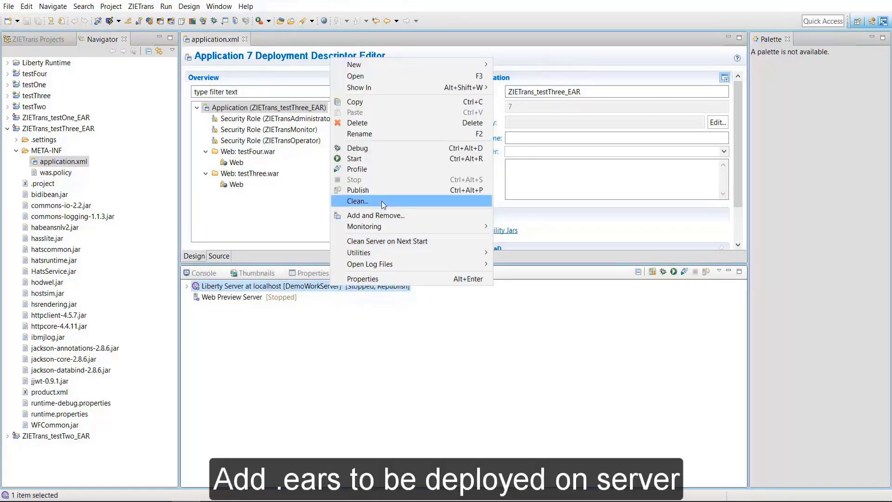
click(381, 216)
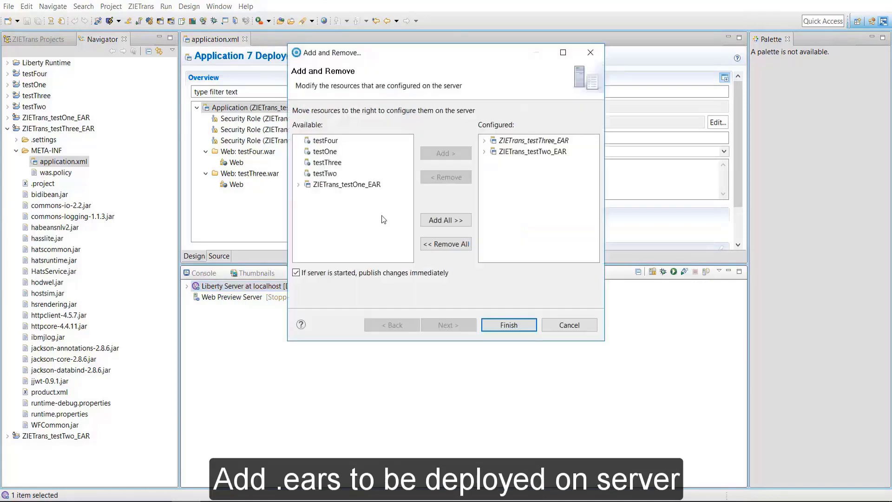
click(484, 141)
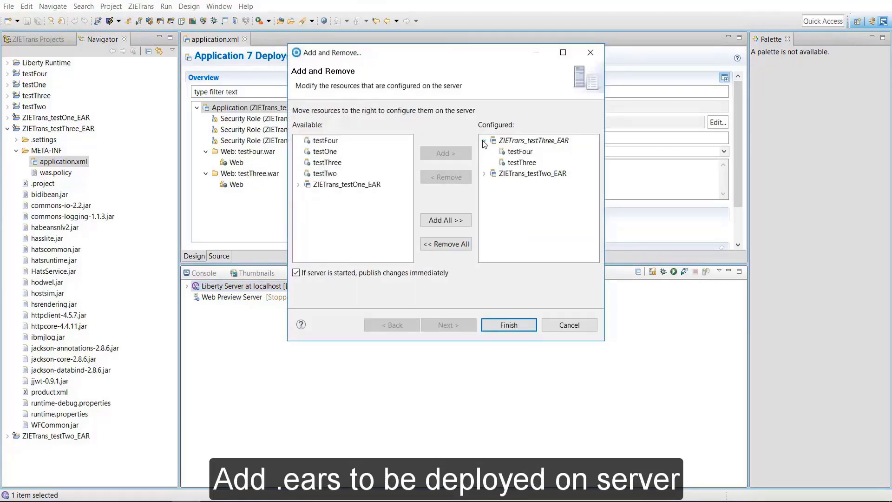
click(485, 174)
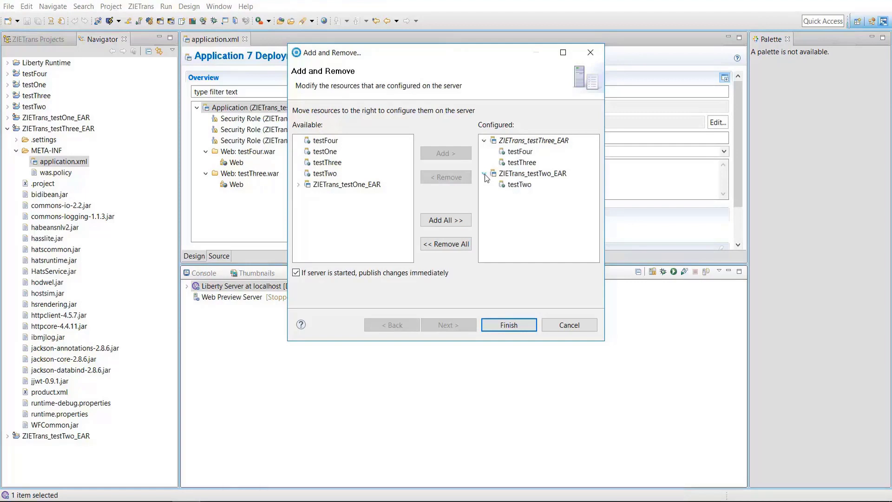
click(520, 151)
click(525, 166)
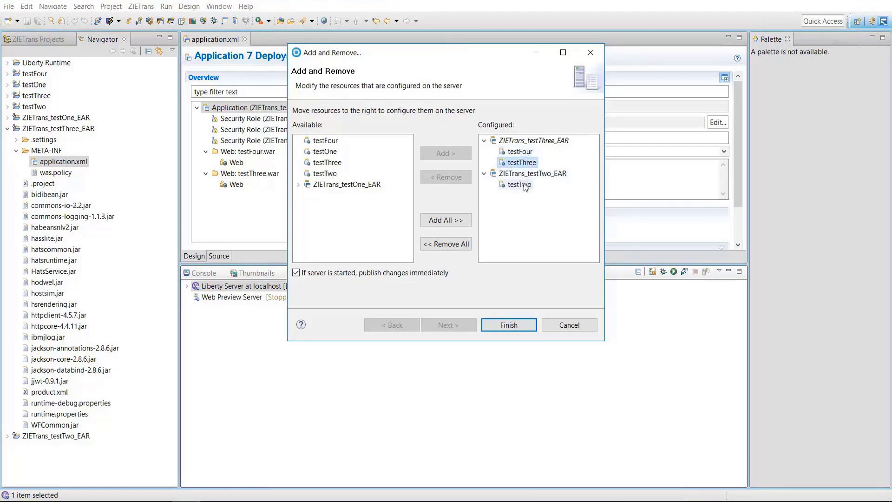
click(523, 184)
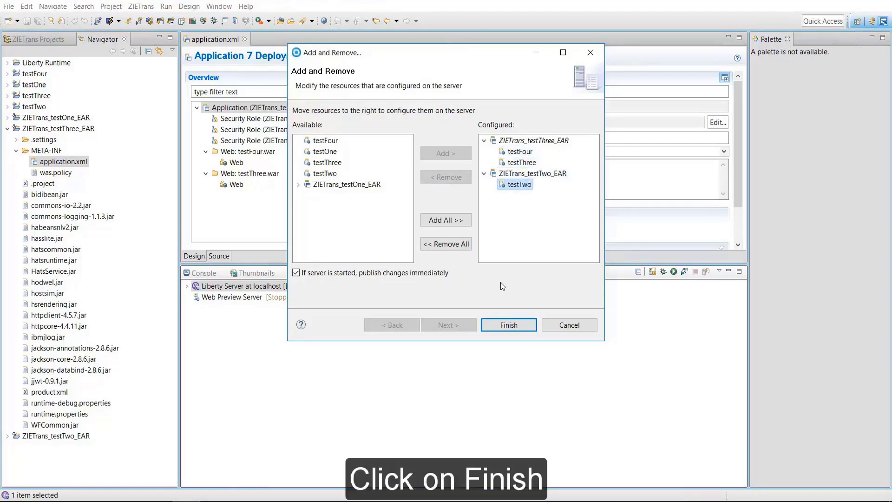
click(508, 326)
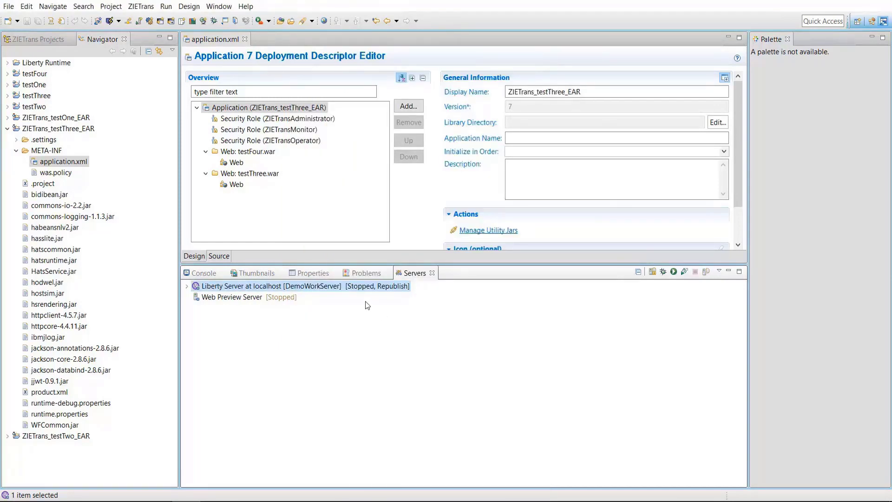
- Start the Liberty Server at localhost with the modified ZIETrans_testThree_EAR
right_click(358, 292)
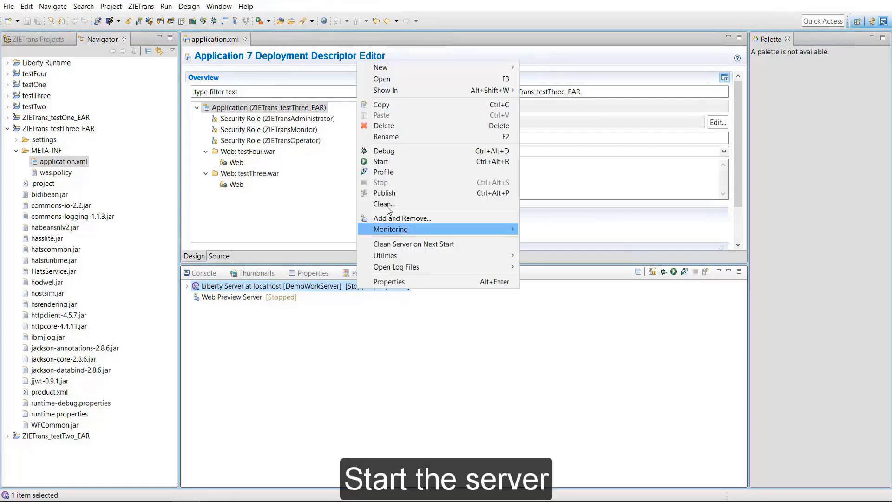
click(384, 163)
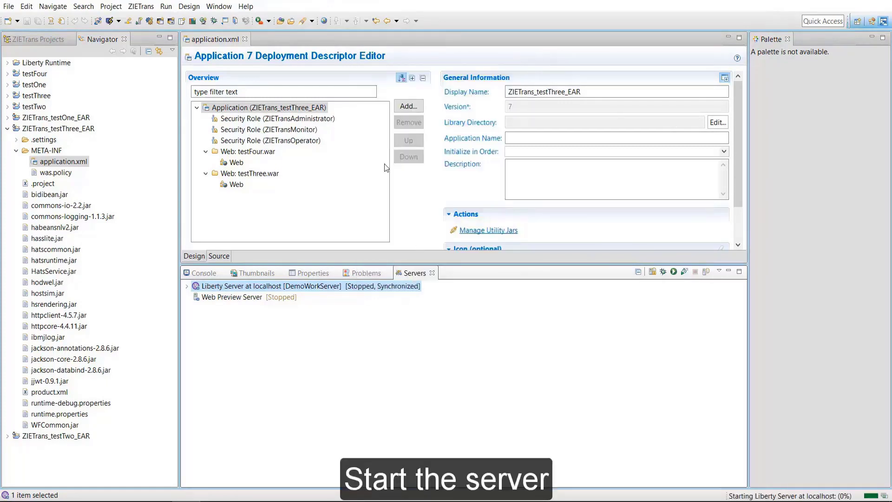